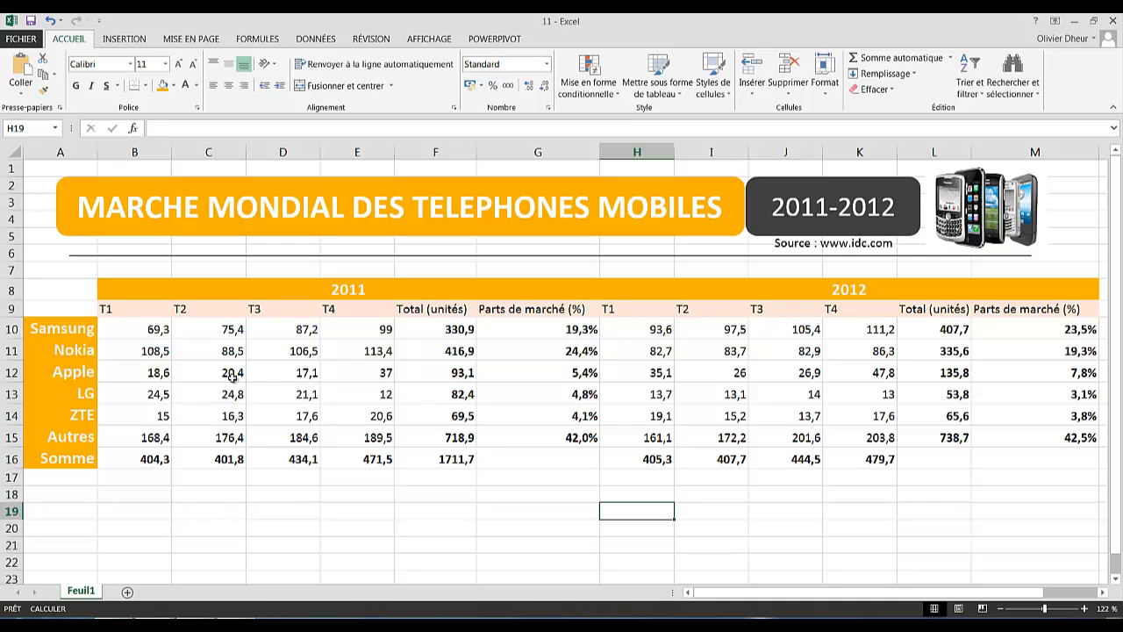
# - Select A9:E15 and Ctrl-add H9:K15 for brand names with 2011 and 2012 quarterly sales
pyautogui.click(56, 309)
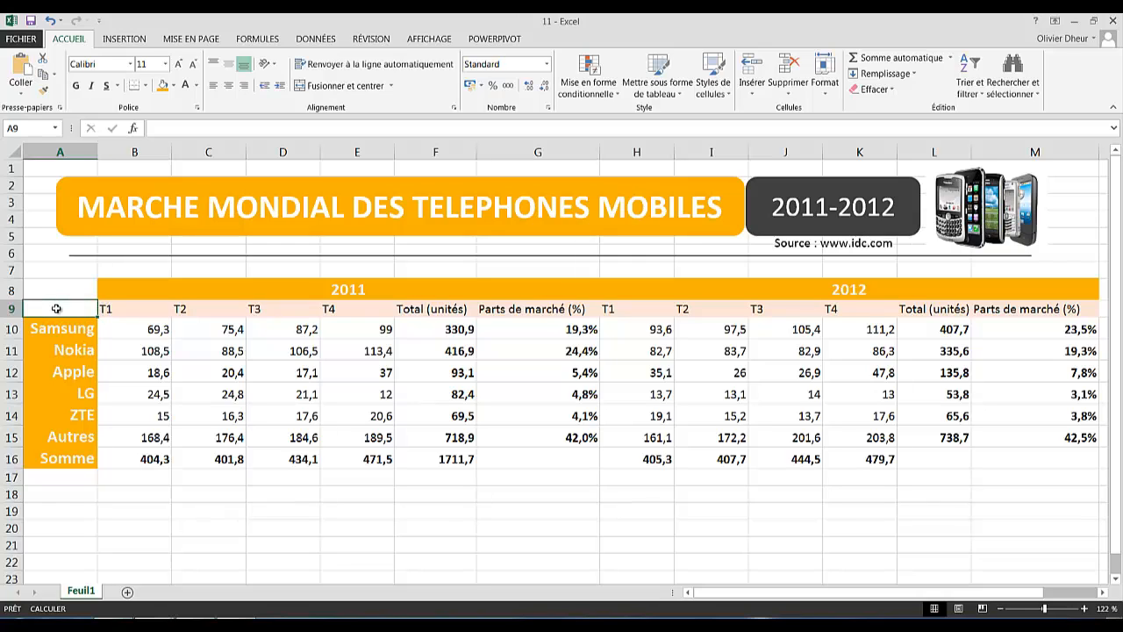
pyautogui.moveTo(56, 309); pyautogui.dragTo(387, 437)
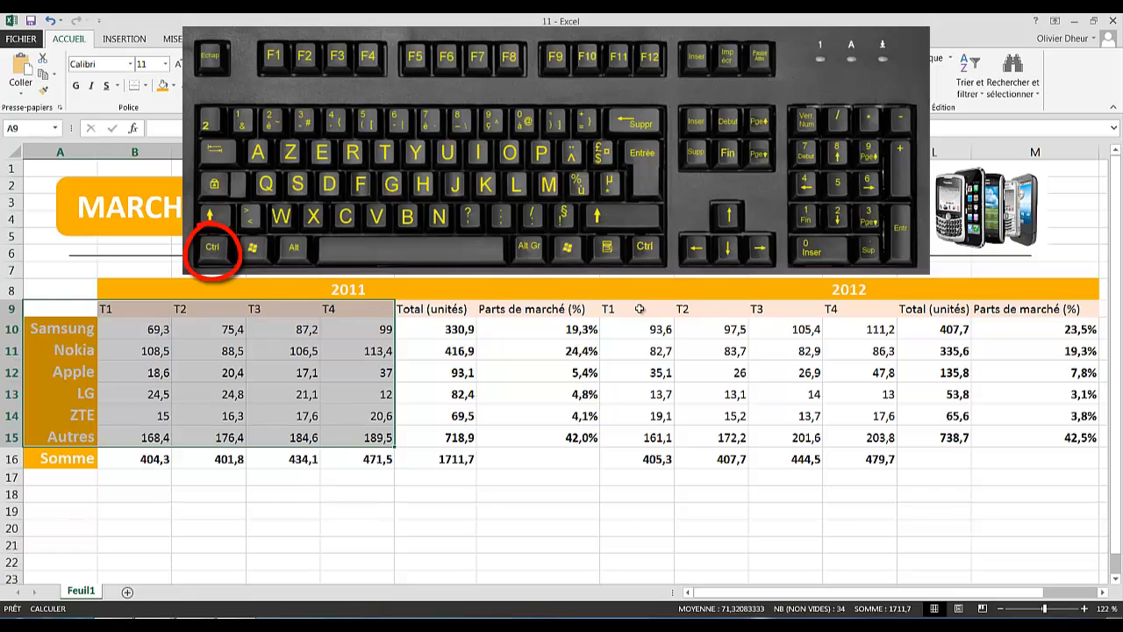
pyautogui.keyDown('ctrl'); pyautogui.click(639, 309); pyautogui.keyUp('ctrl')
pyautogui.moveTo(639, 308); pyautogui.dragTo(660, 434)
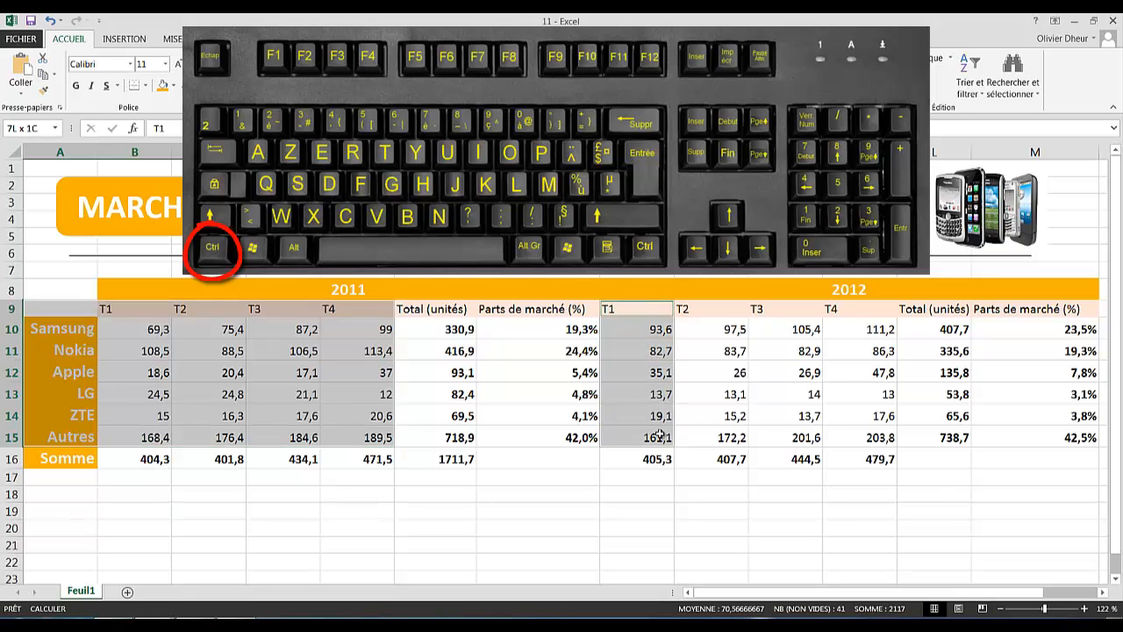
pyautogui.moveTo(660, 434); pyautogui.dragTo(851, 439)
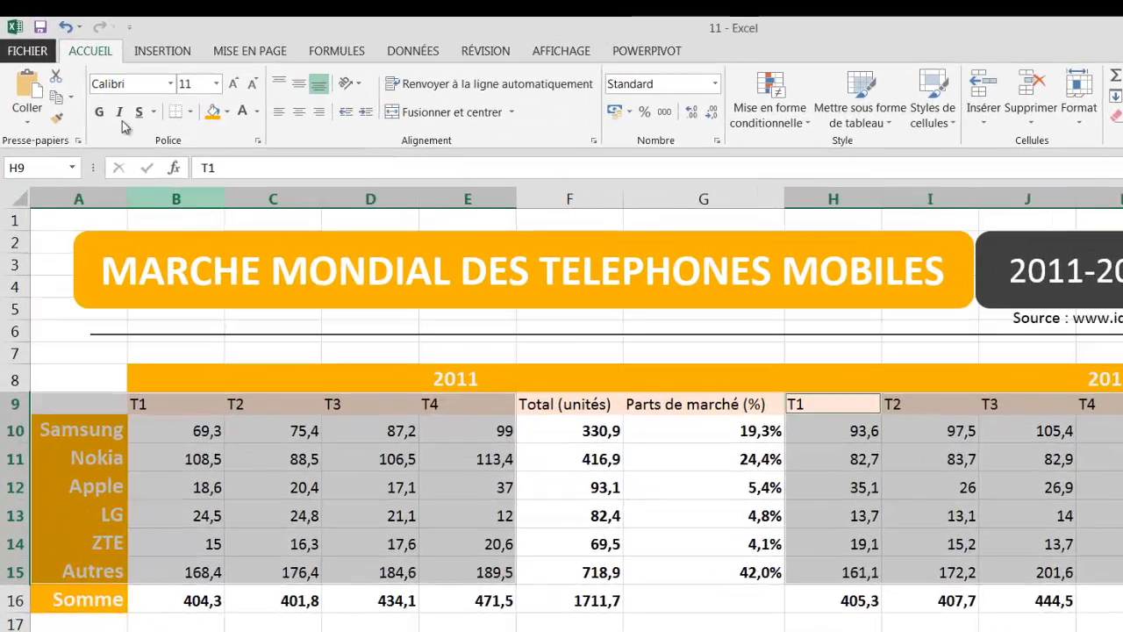
# - Insert a basic 2D line chart from the Insertion tab's line chart list
pyautogui.click(150, 49)
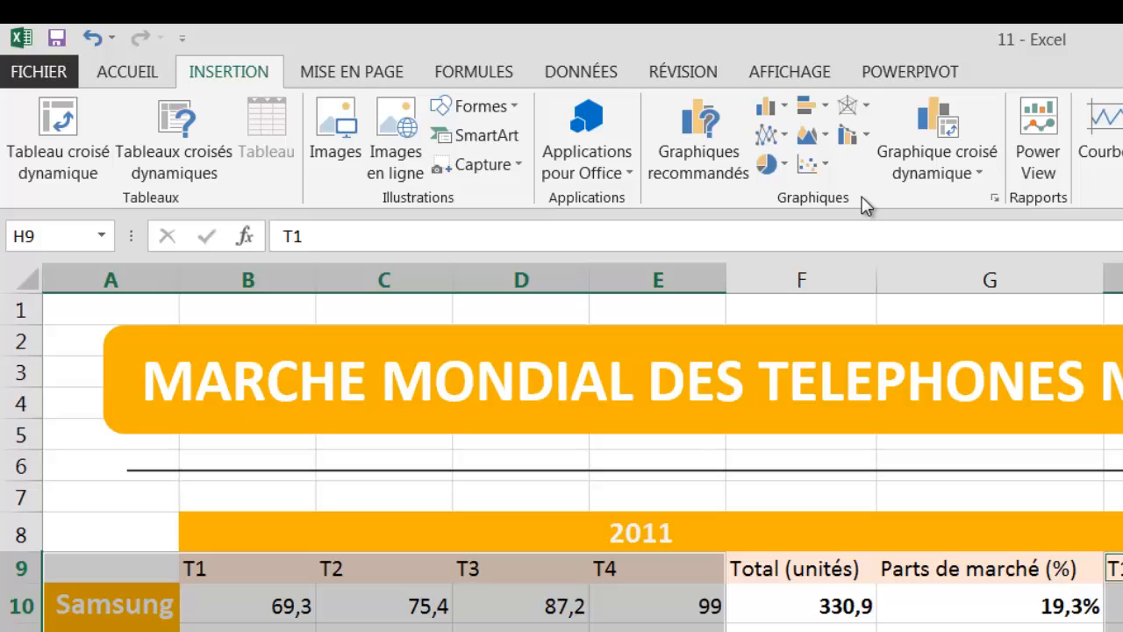
pyautogui.click(787, 139)
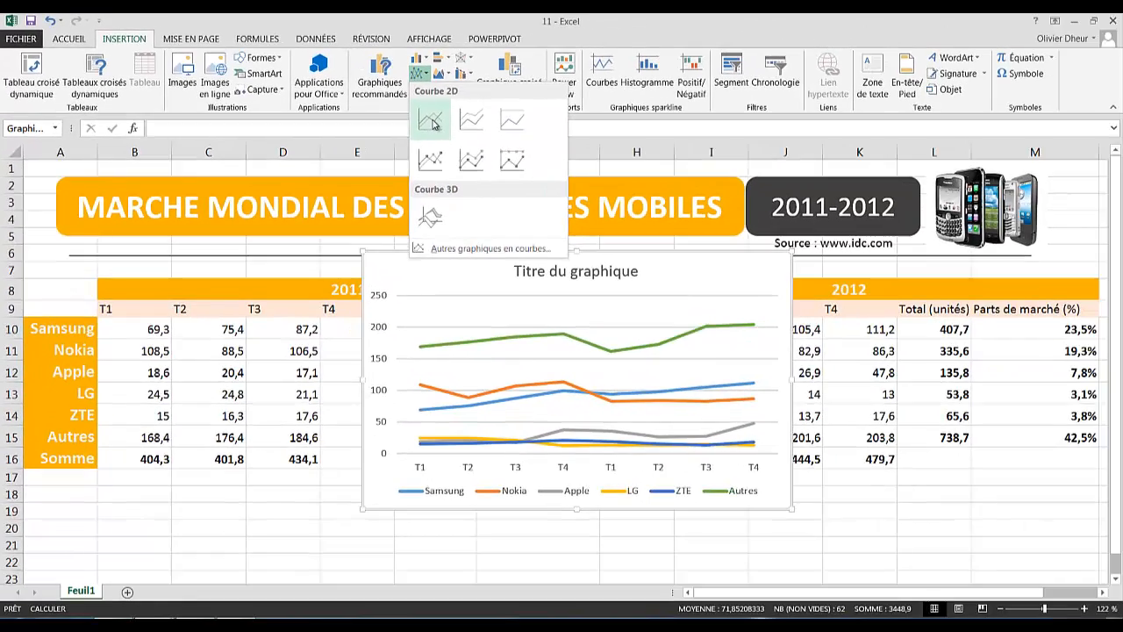
pyautogui.click(432, 123)
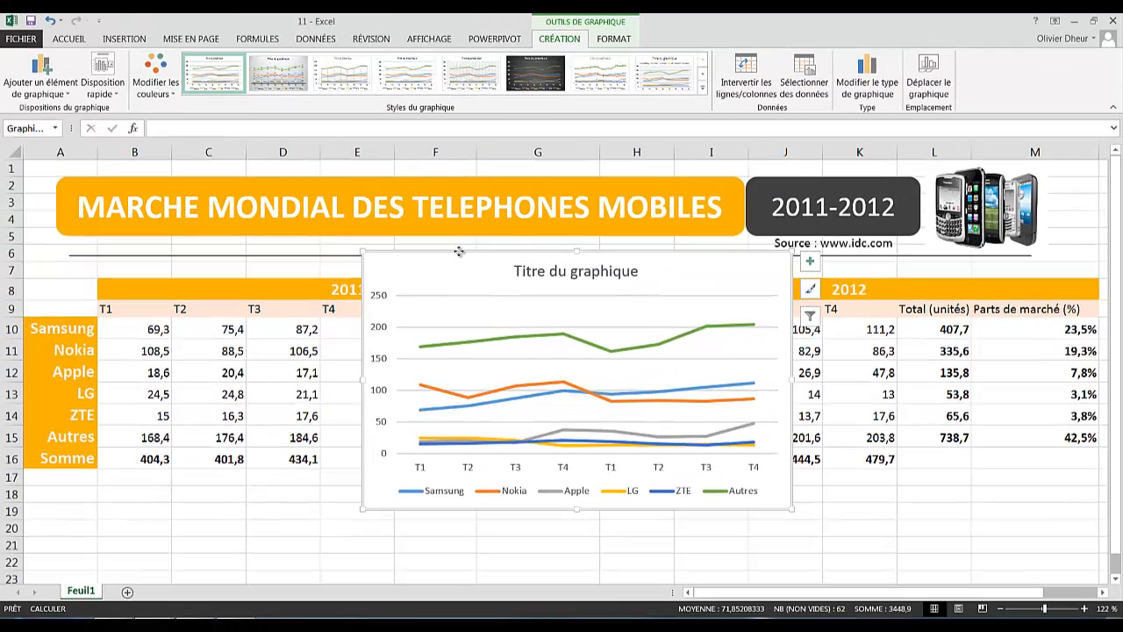
# - Drag the line chart down under the sales table, around row 17
pyautogui.moveTo(459, 252); pyautogui.dragTo(136, 474)
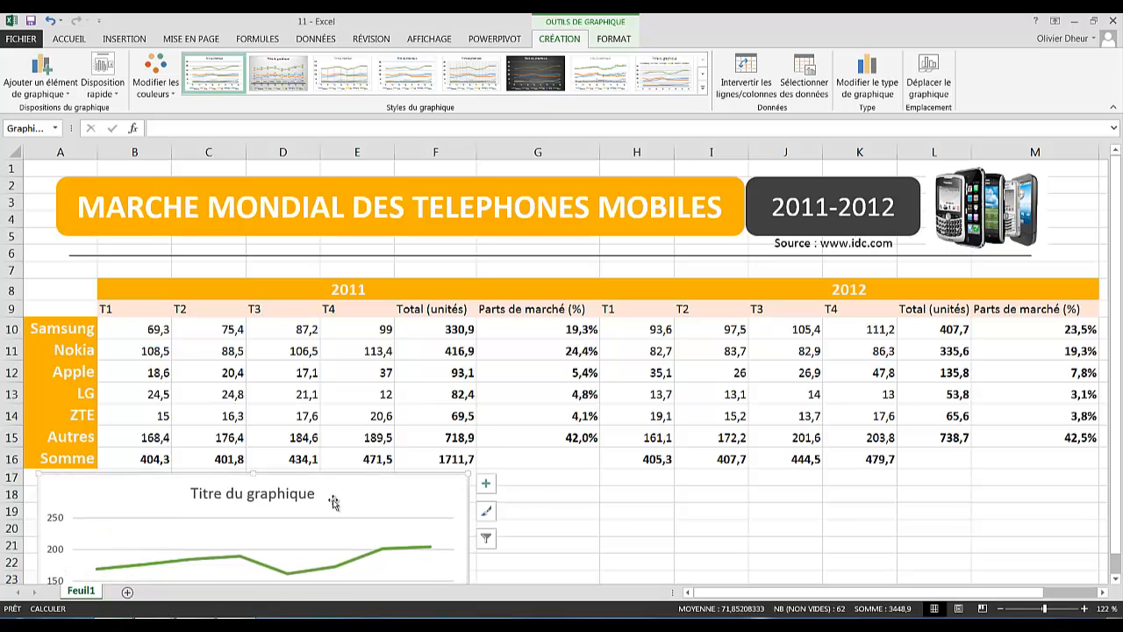
pyautogui.scroll(-2, 520, 396)
pyautogui.scroll(-4, 520, 395)
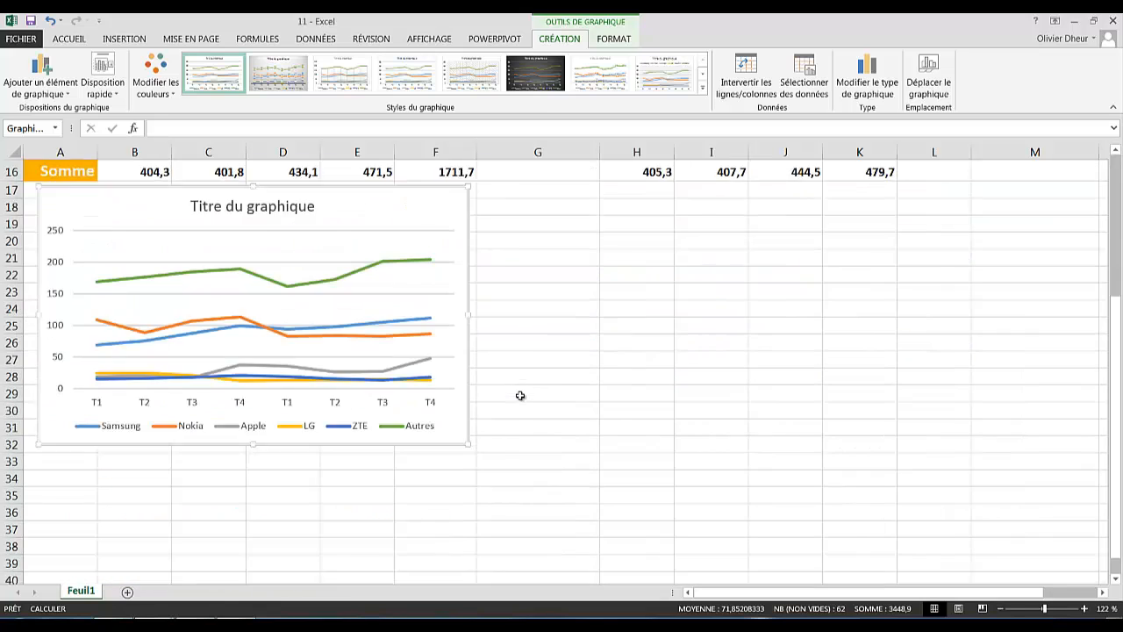
pyautogui.scroll(2, 511, 376)
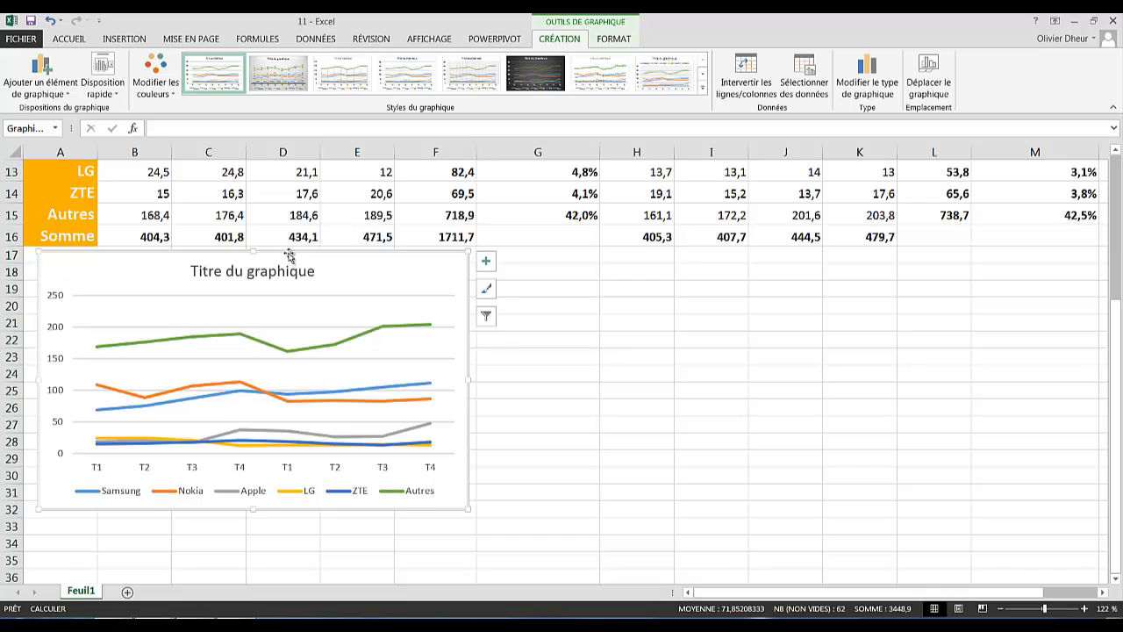
pyautogui.moveTo(290, 255)
pyautogui.mouseDown()
pyautogui.moveTo(296, 281)
pyautogui.moveTo(307, 277)
pyautogui.mouseUp()
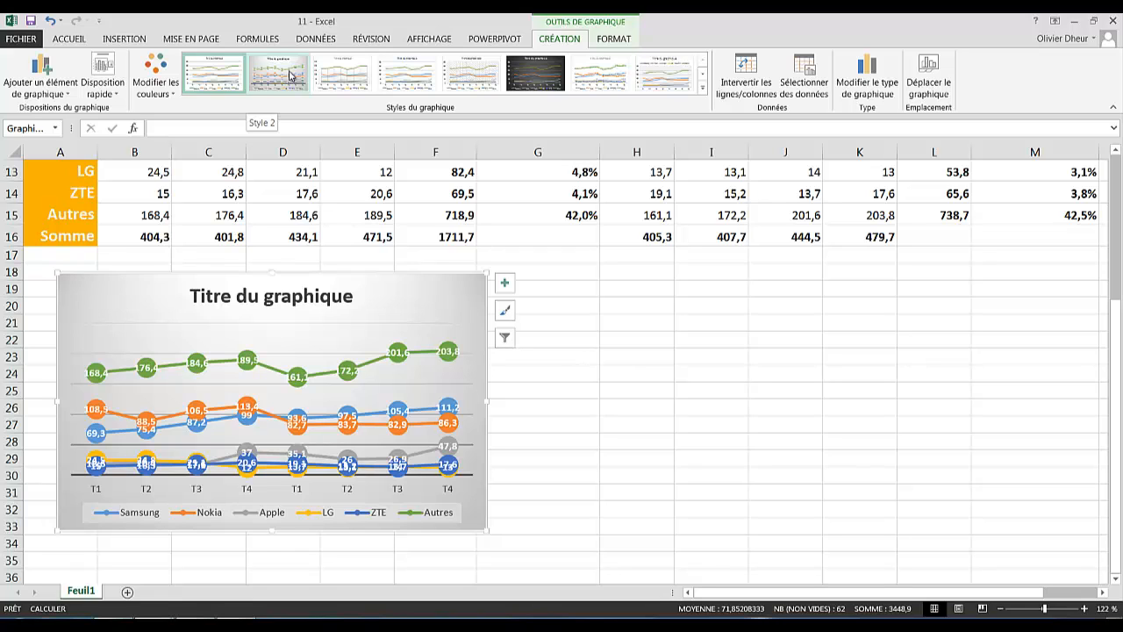
# - Apply the dark Style 6 from the Styles du graphique gallery to the line chart
pyautogui.click(701, 89)
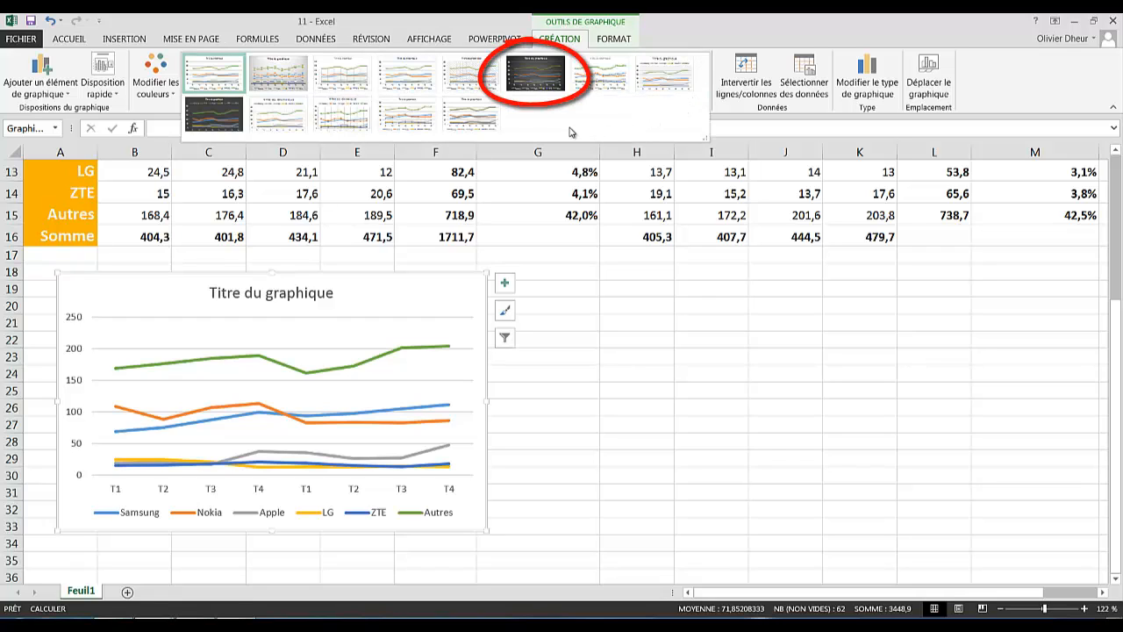
pyautogui.click(533, 79)
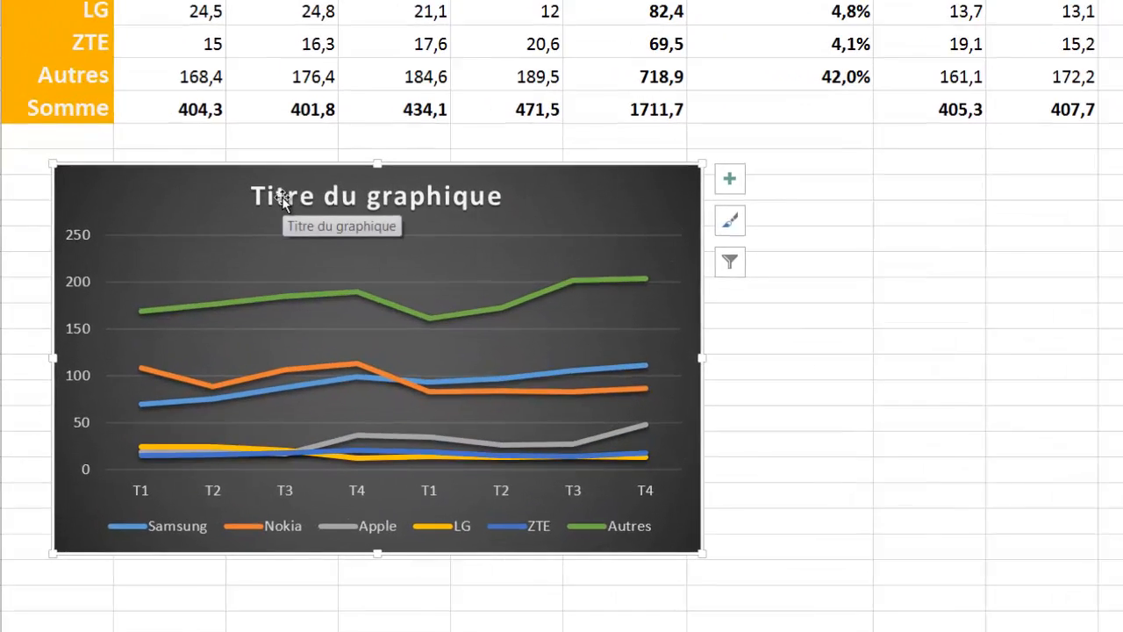
pyautogui.click(211, 297)
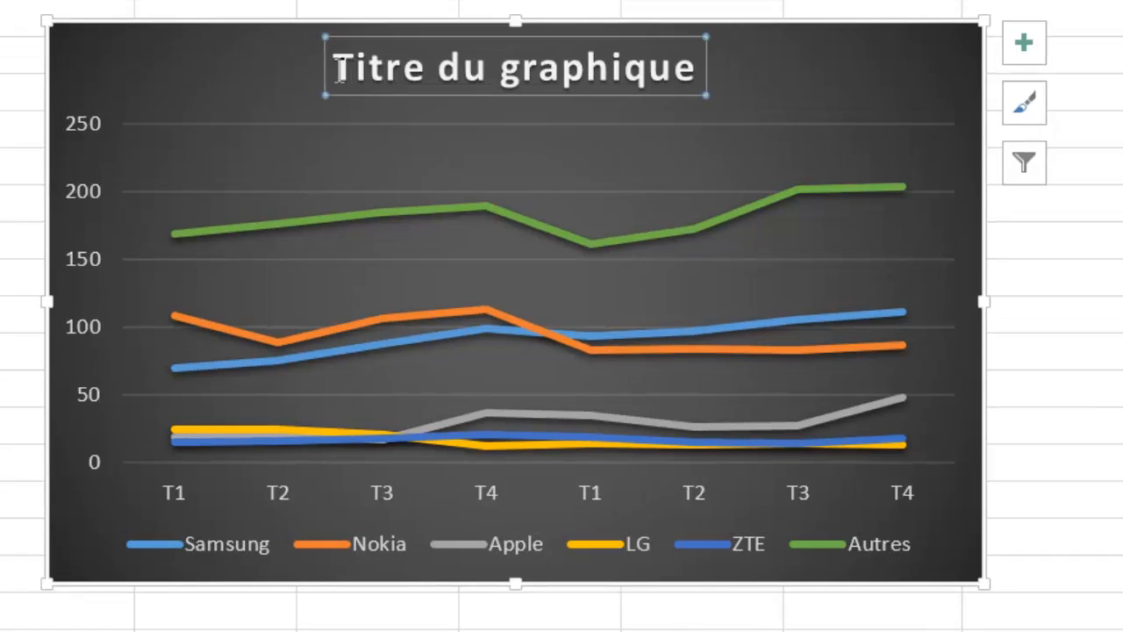
# - Replace the placeholder chart title with 'Evolution des ventes par marque'
pyautogui.moveTo(325, 82); pyautogui.dragTo(630, 82)
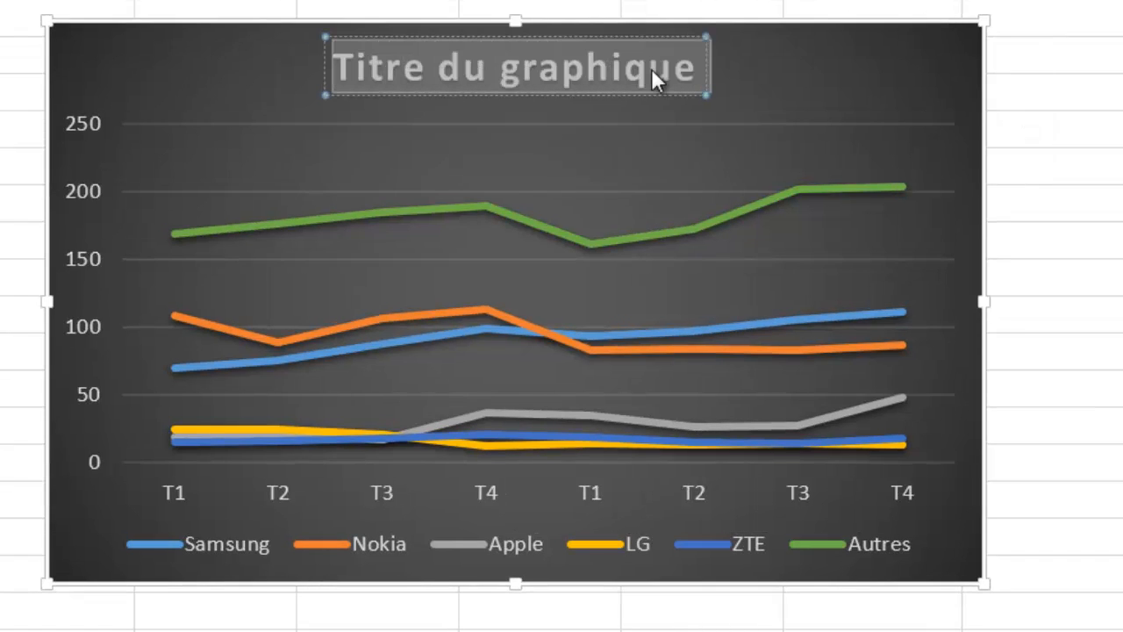
pyautogui.write('Evol')
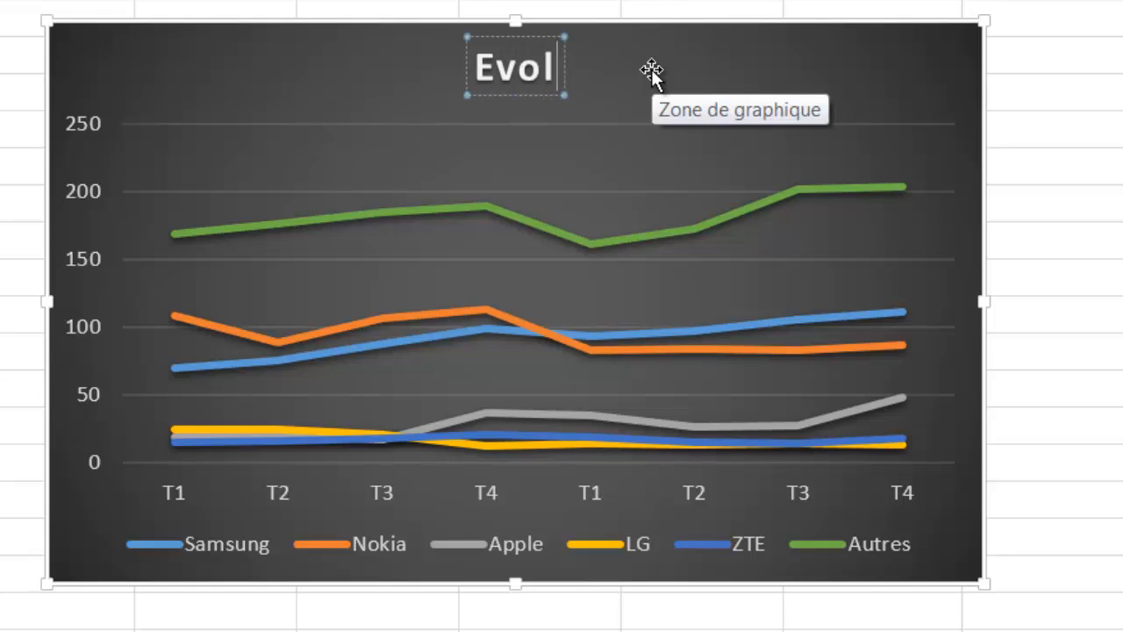
pyautogui.write('ution')
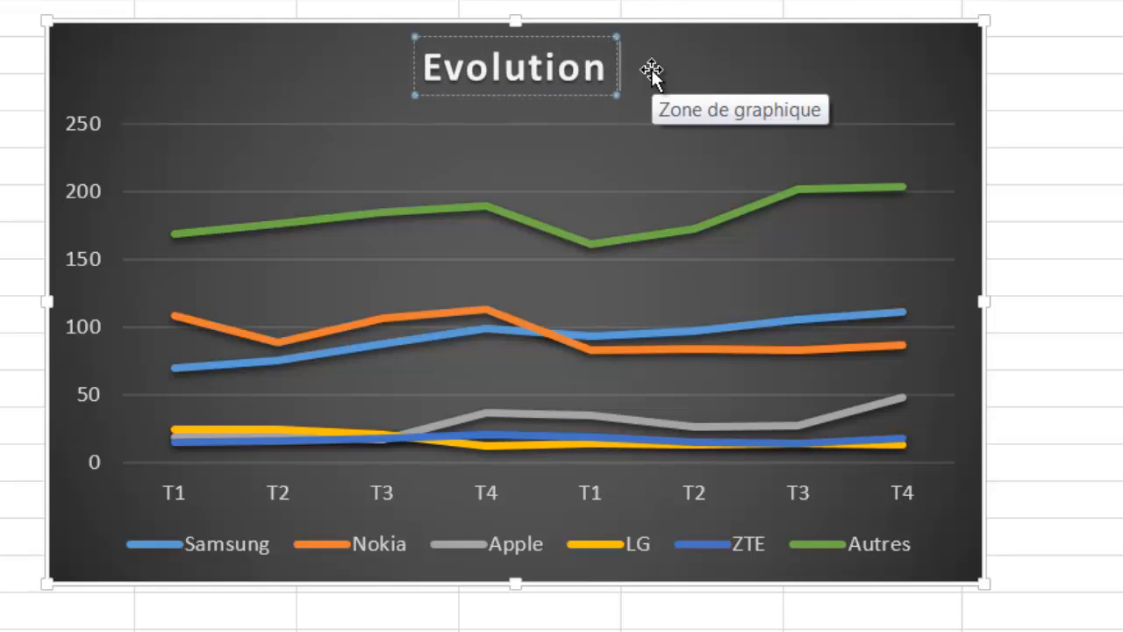
pyautogui.write(' des c')
pyautogui.press('BackSpace')
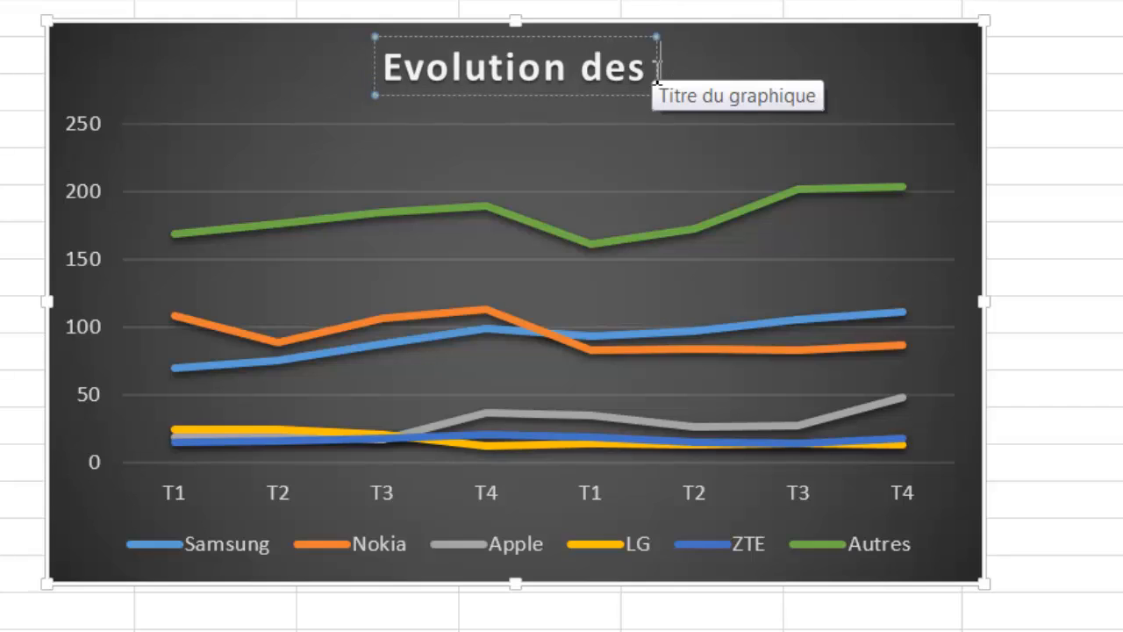
pyautogui.write('ventes')
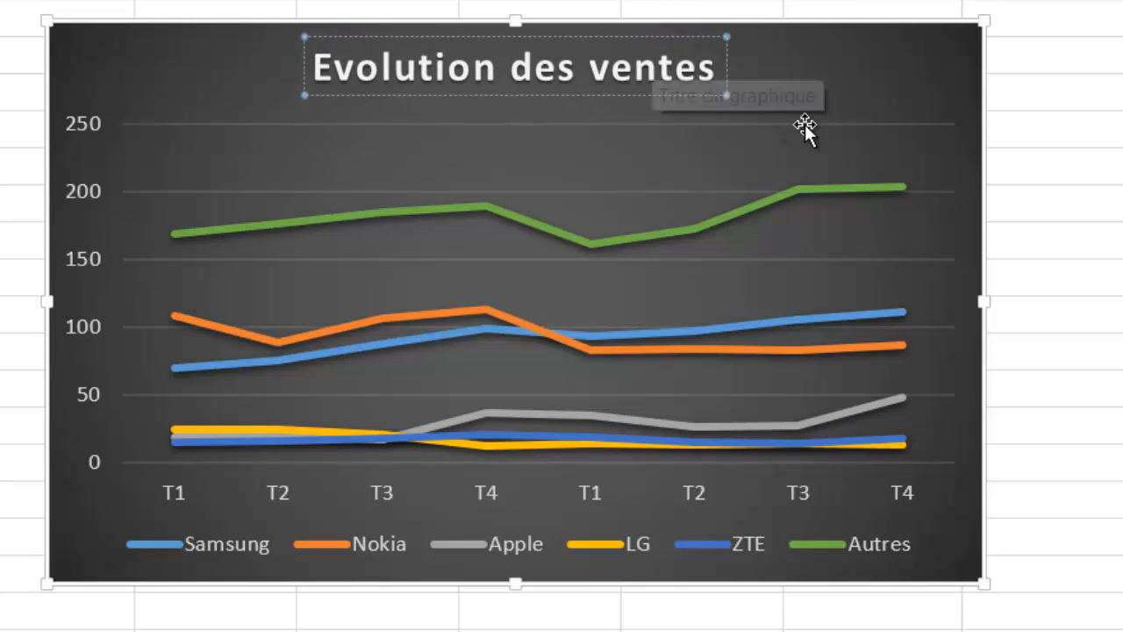
pyautogui.write(' p')
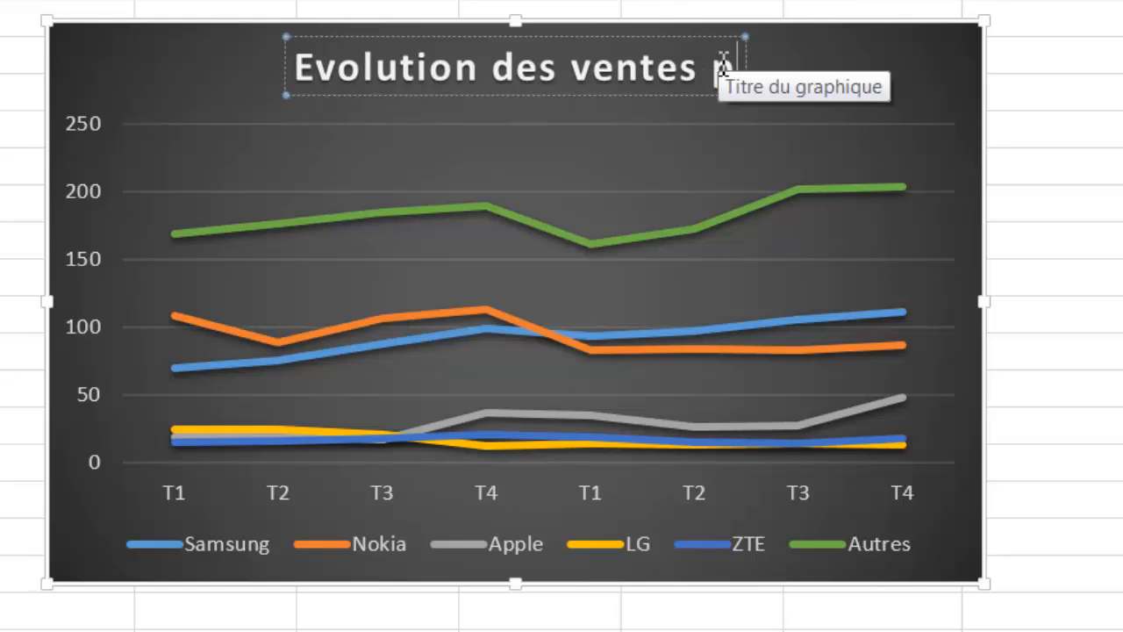
pyautogui.write('ar marque')
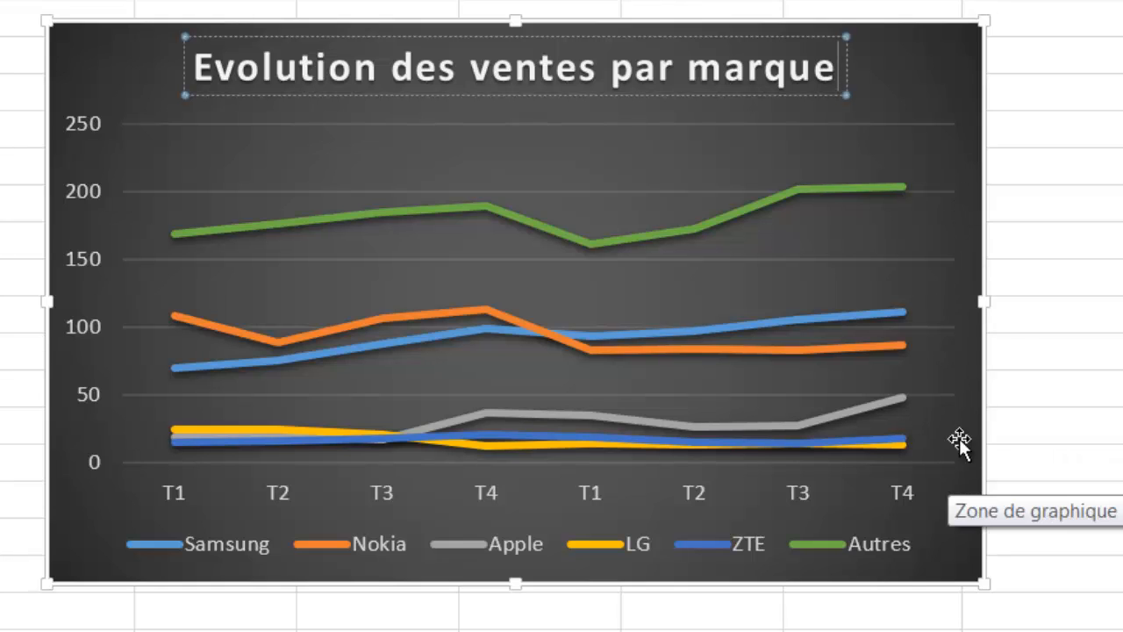
pyautogui.click(952, 70)
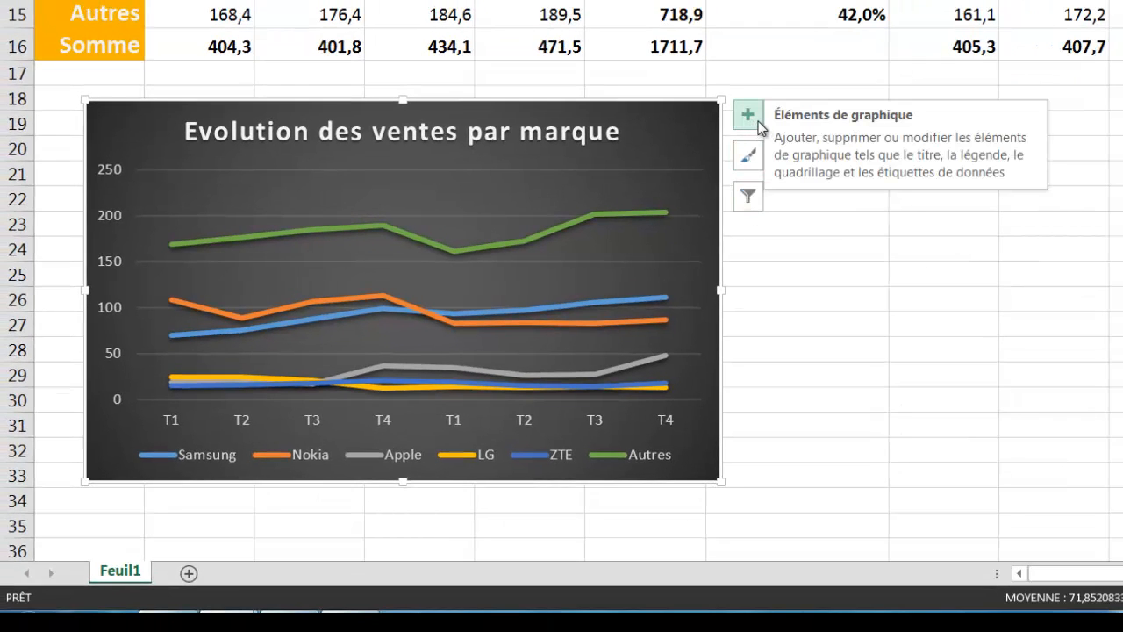
pyautogui.click(759, 127)
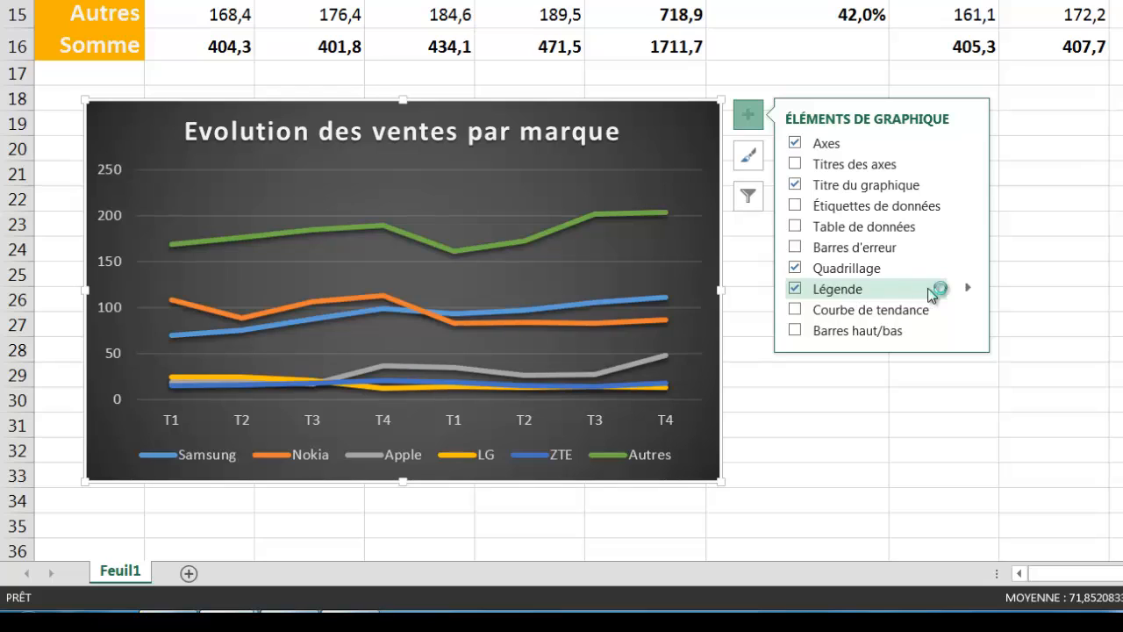
pyautogui.click(967, 292)
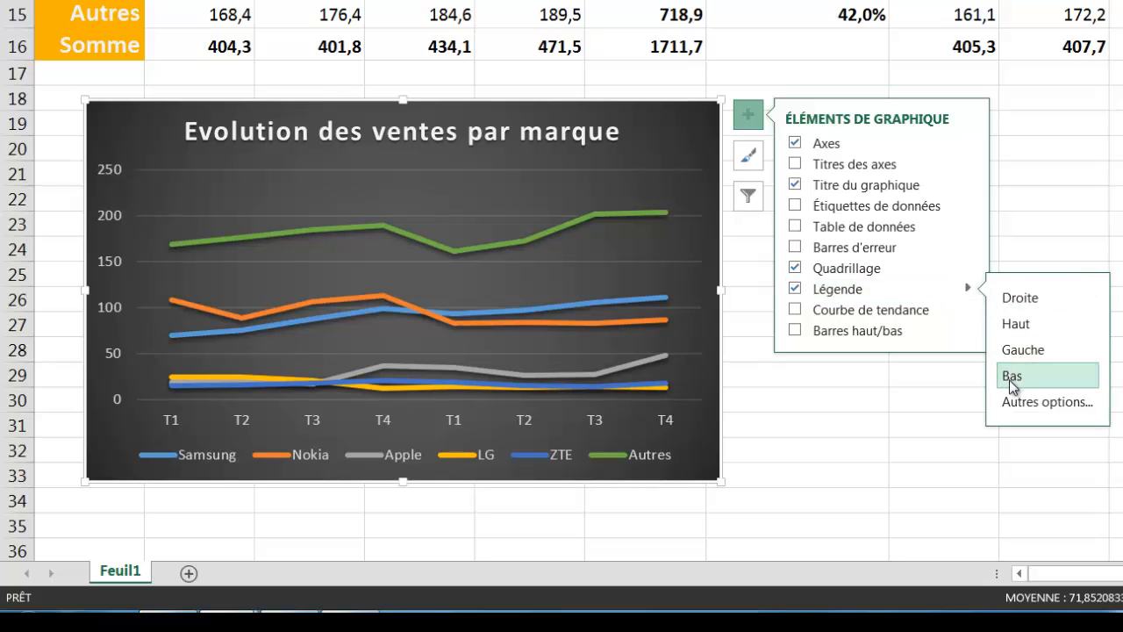
pyautogui.click(1033, 299)
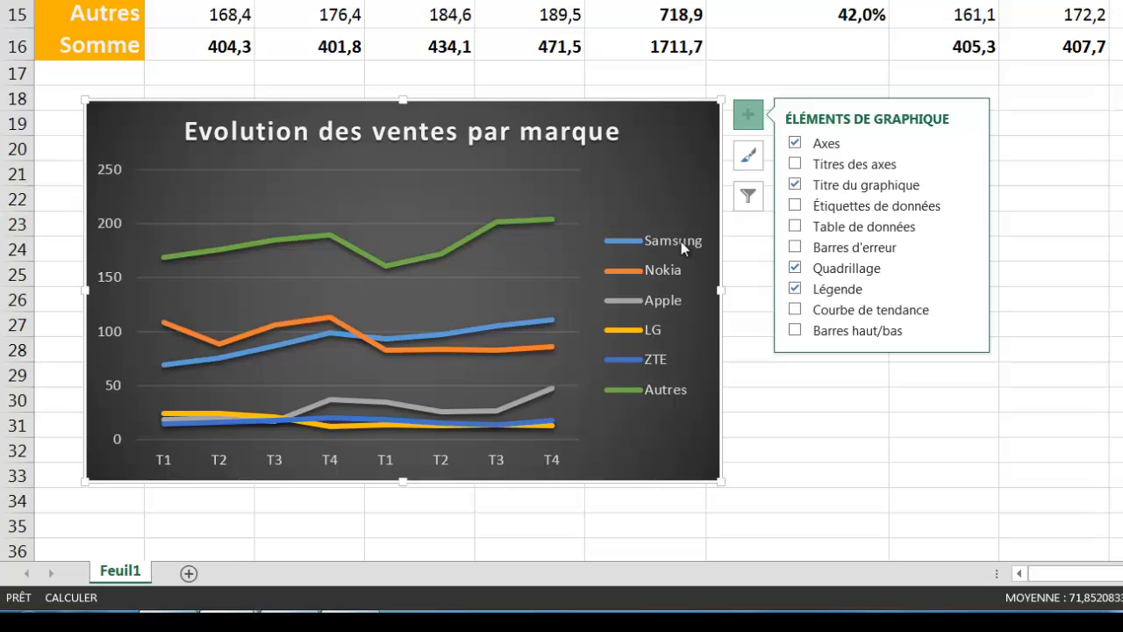
# - Add axis titles and name the horizontal axis 'EVOLUTION DES VENTES ENTRE 2011 ET 2012'
pyautogui.moveTo(161, 373)
pyautogui.moveTo(538, 219)
pyautogui.moveTo(550, 355)
pyautogui.click(795, 164)
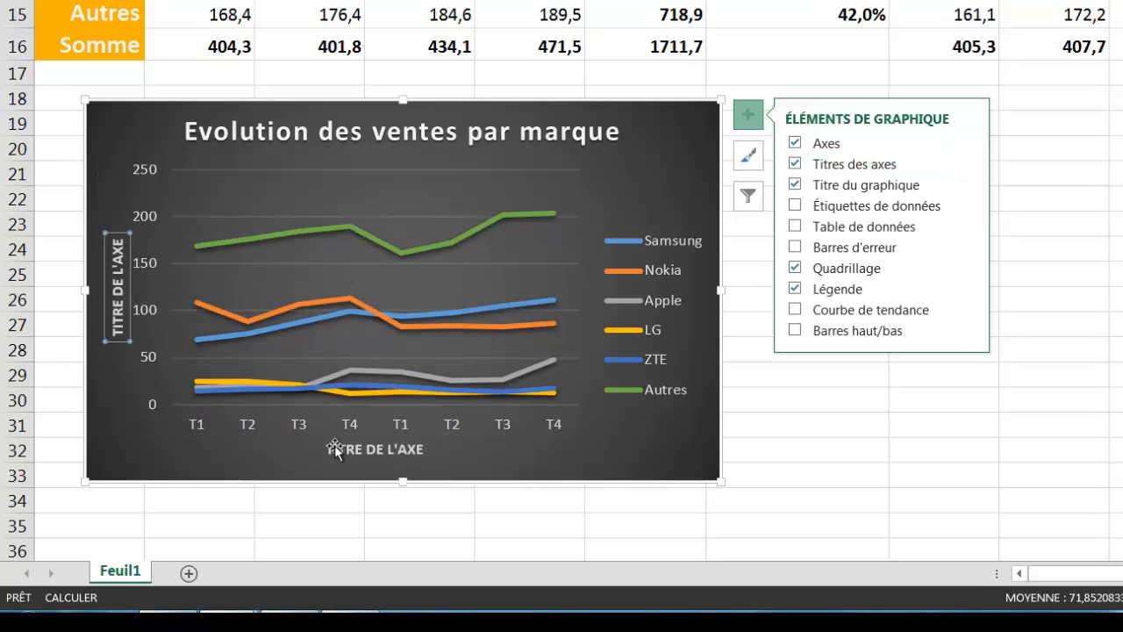
pyautogui.click(363, 454)
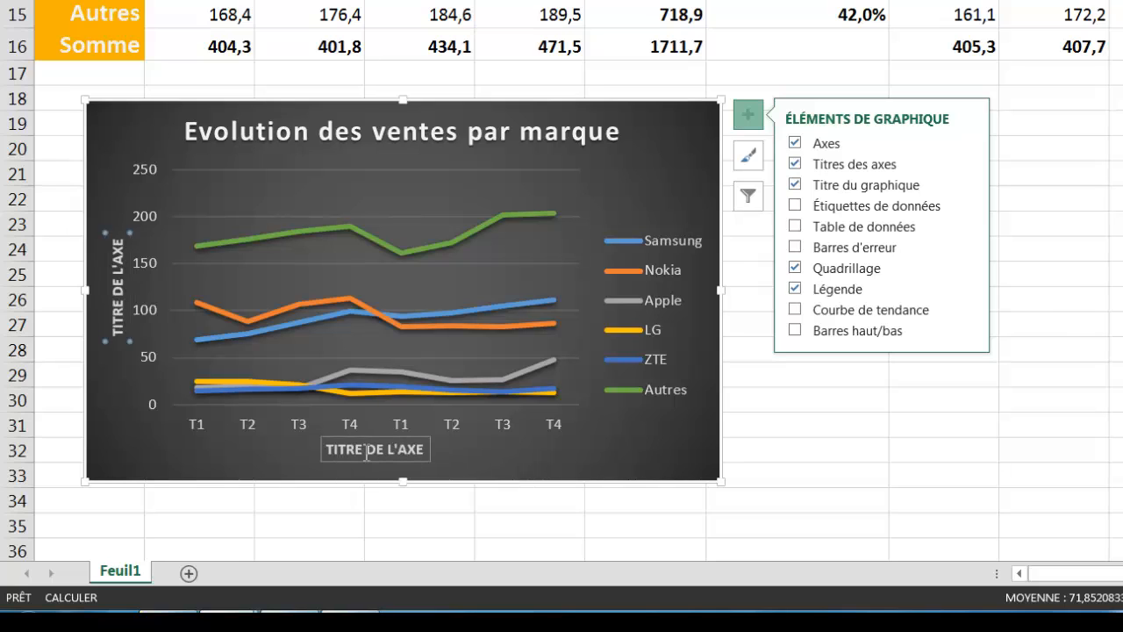
pyautogui.click(340, 451)
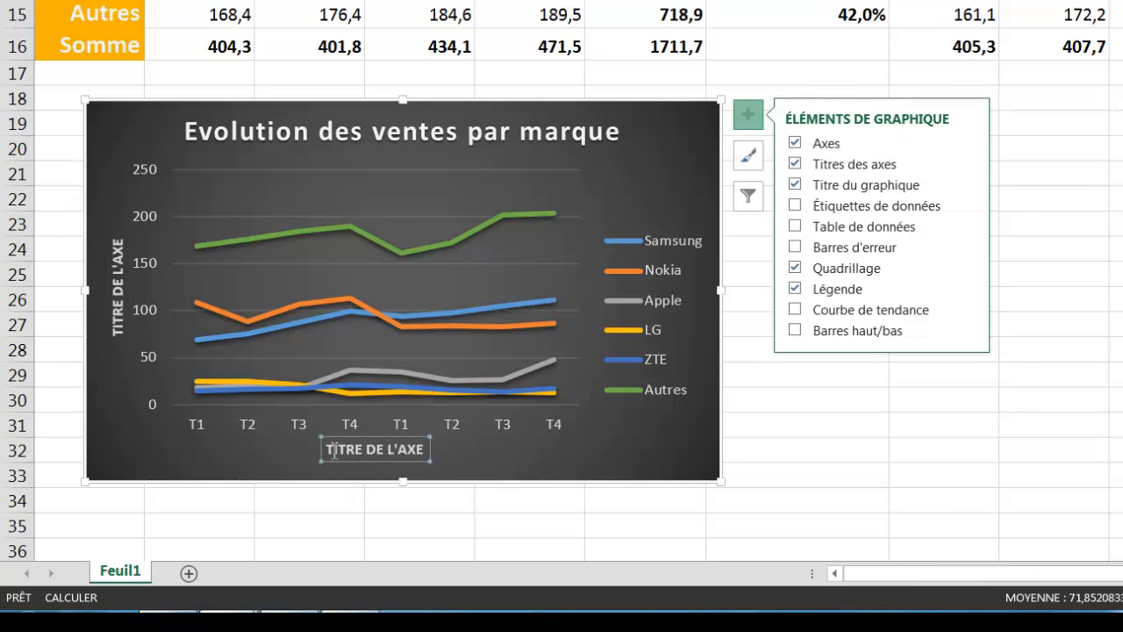
pyautogui.moveTo(332, 451); pyautogui.dragTo(425, 457)
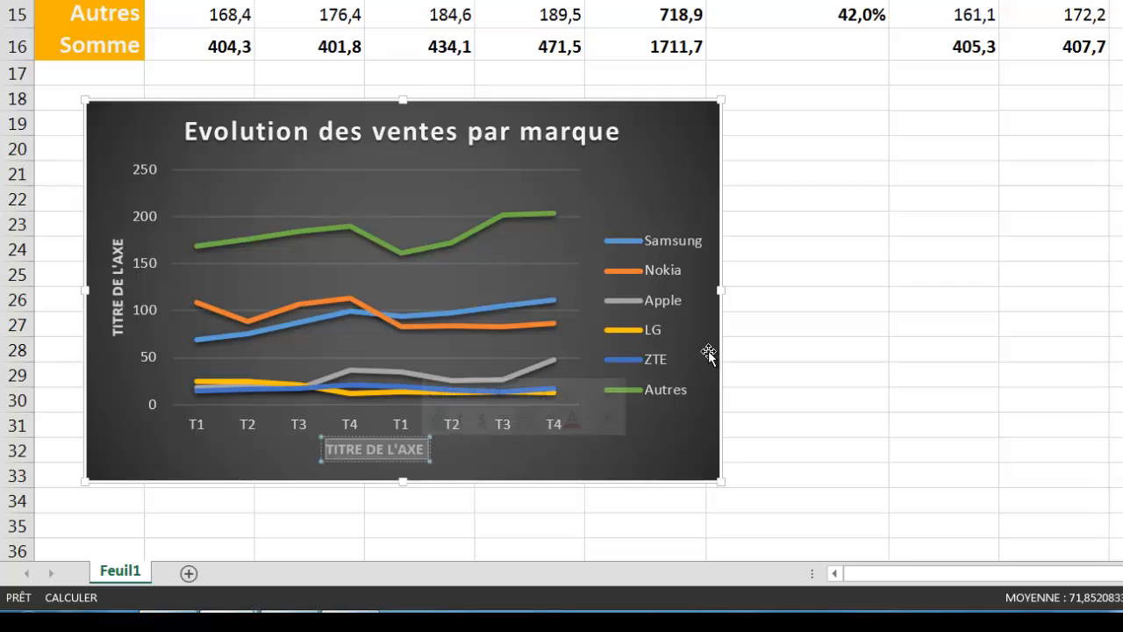
pyautogui.write('EVOLUTI')
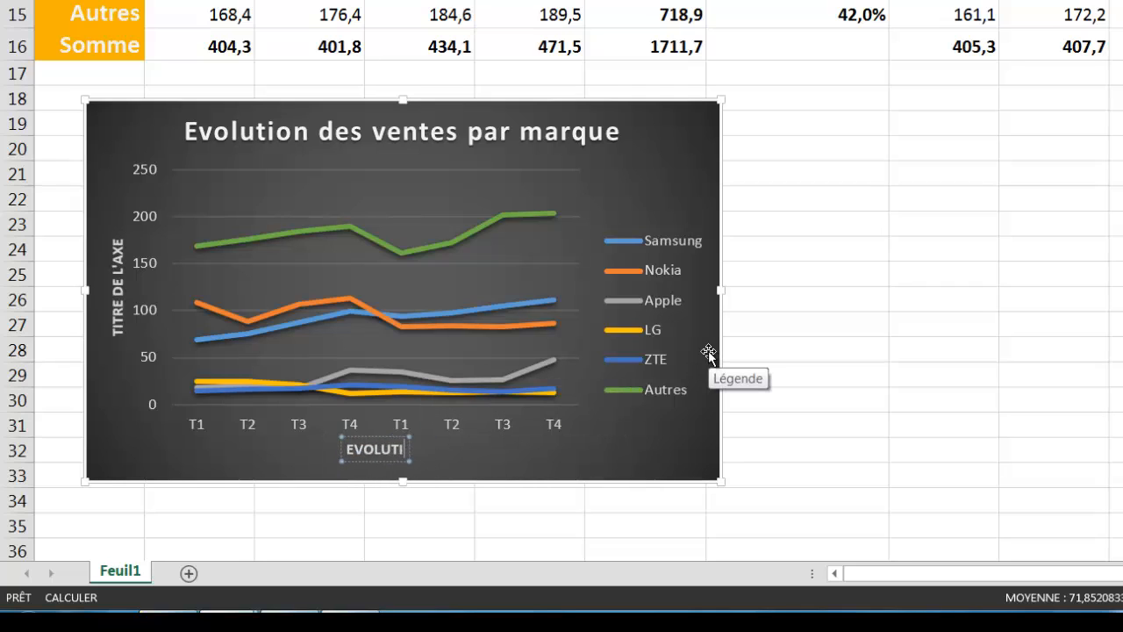
pyautogui.write('ON D')
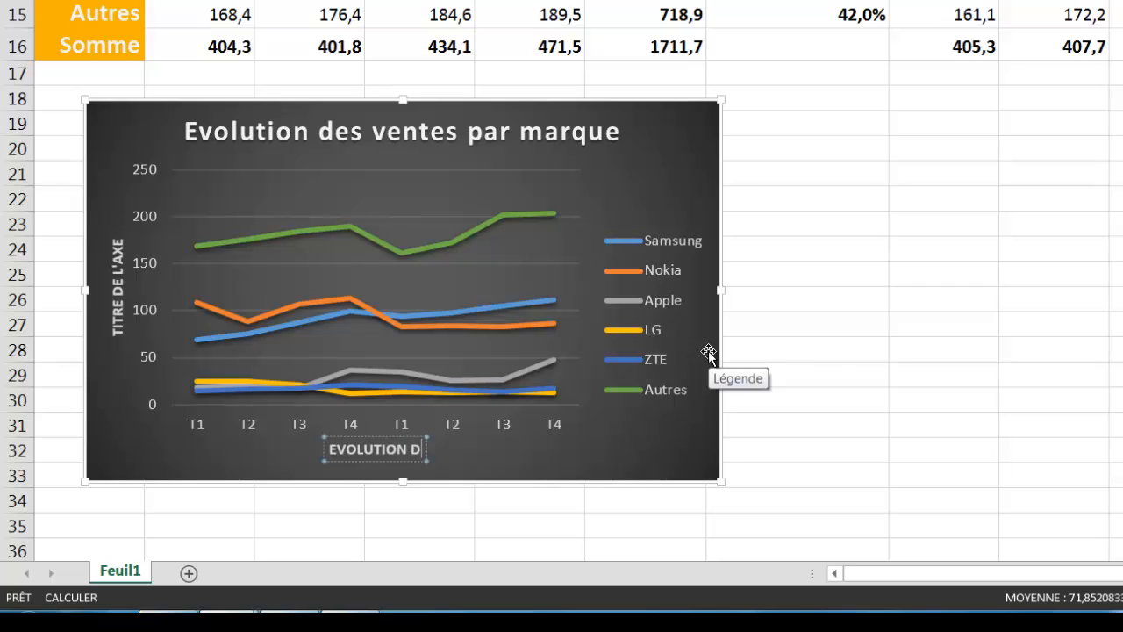
pyautogui.write('ES VENTE')
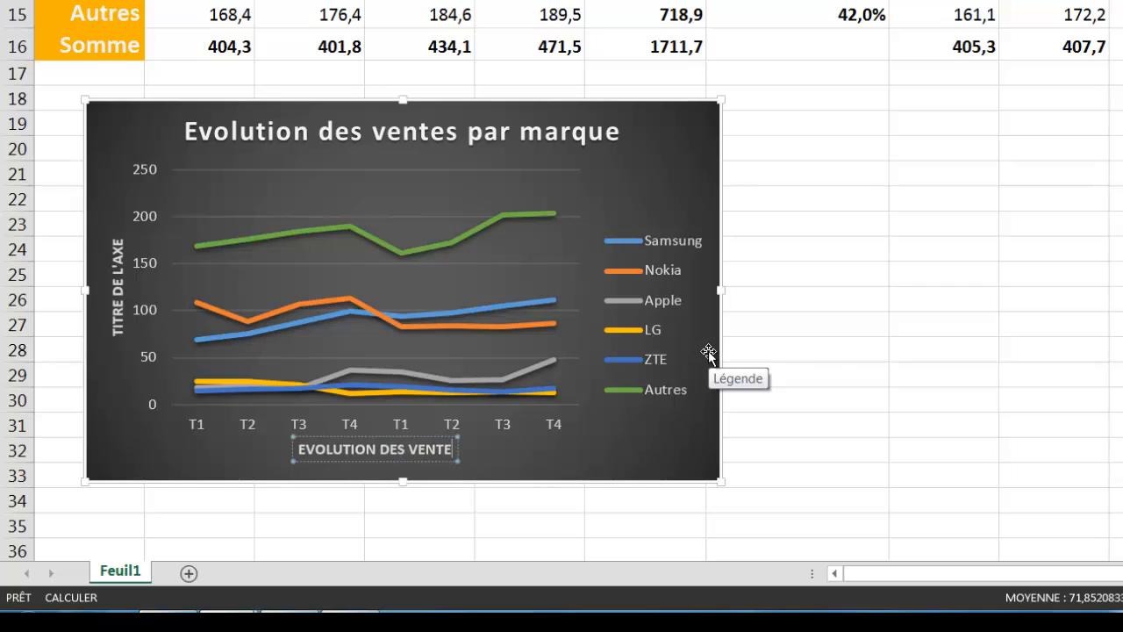
pyautogui.write('S ENTRE 2011 ET')
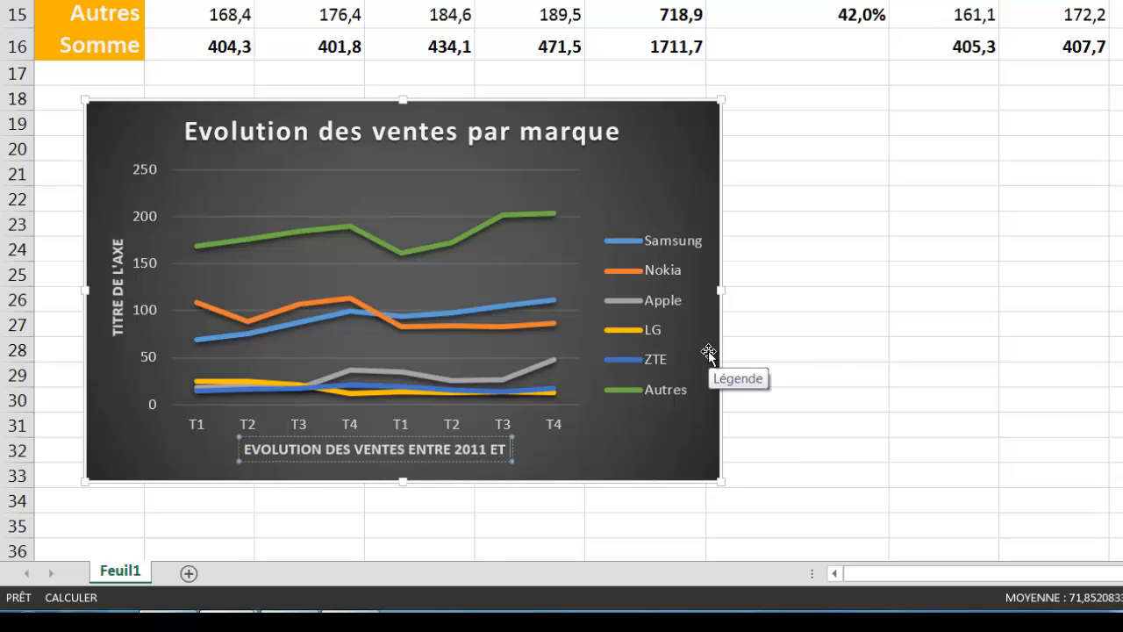
pyautogui.write(' 2012')
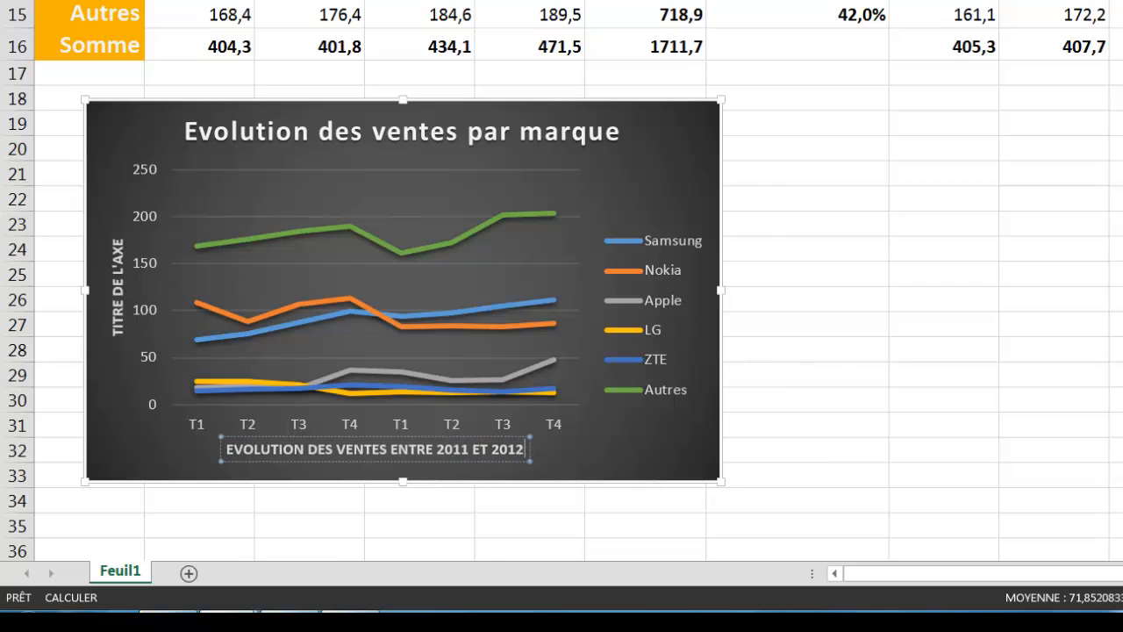
# - Title the vertical axis 'UNITÉS VENDUES (EN MILLIONS)'
pyautogui.click(118, 283)
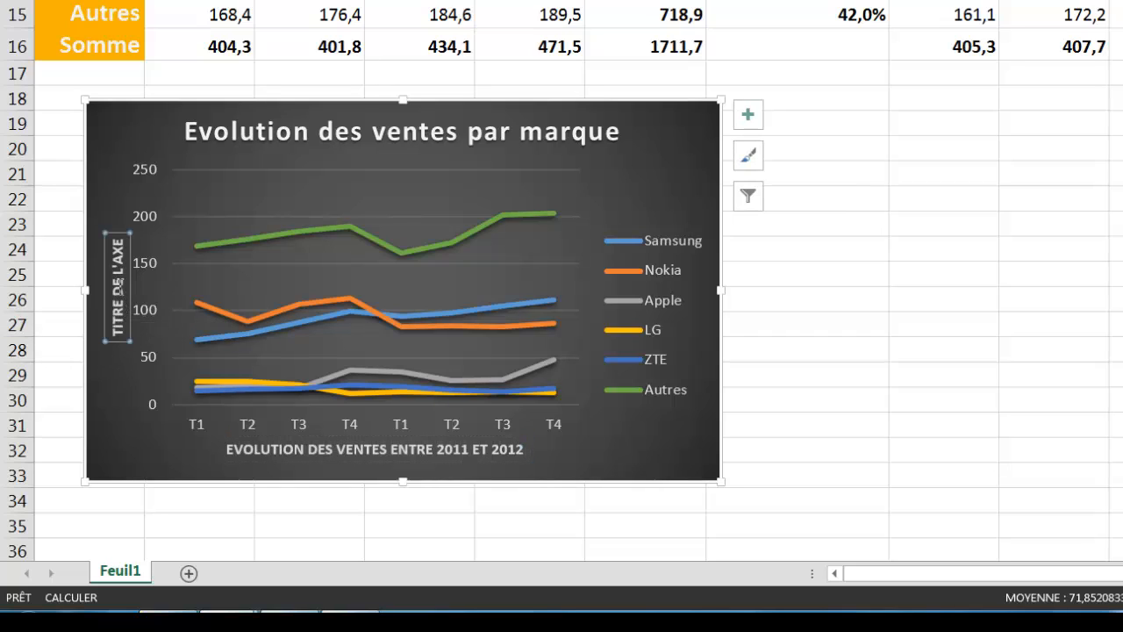
pyautogui.tripleClick(119, 282)
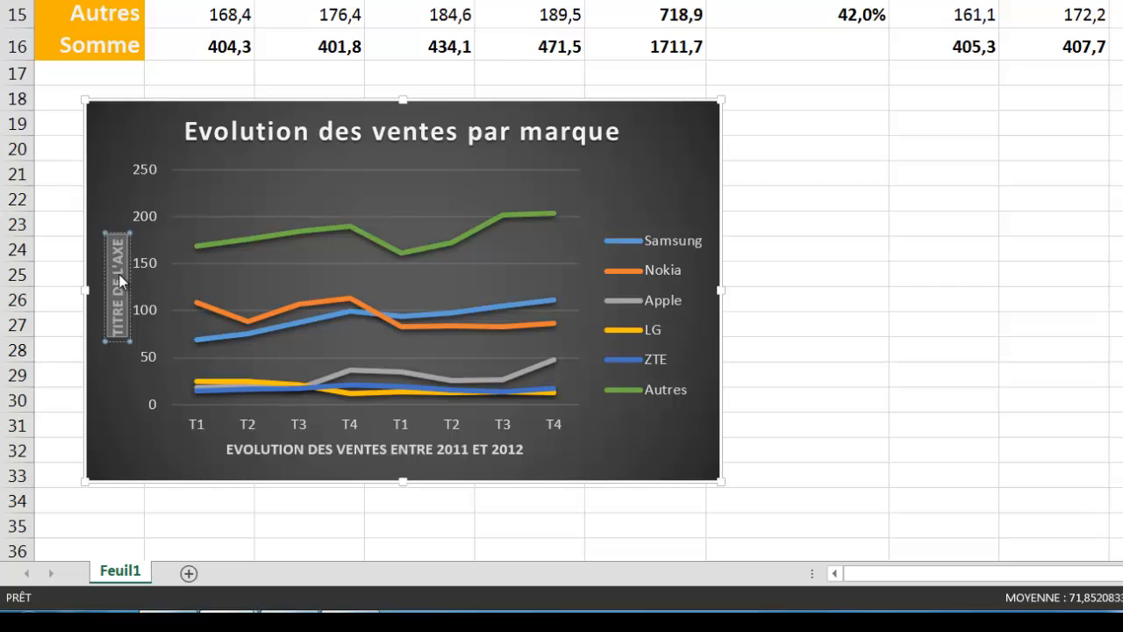
pyautogui.press('Delete')
pyautogui.write('UNITÉS VE')
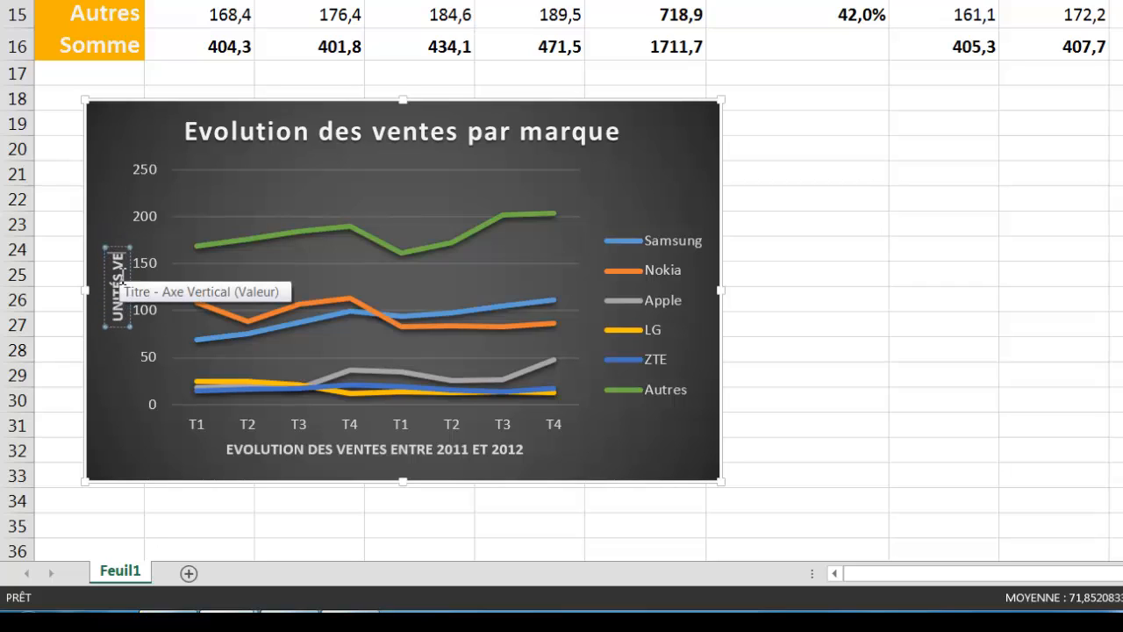
pyautogui.write('NDUES')
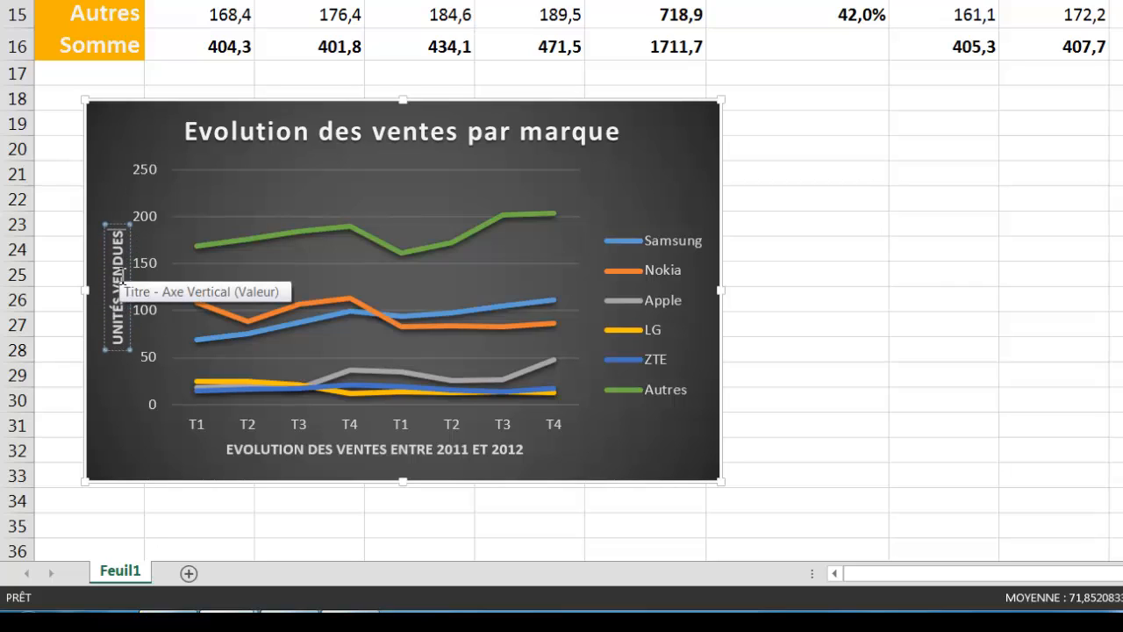
pyautogui.write(' (')
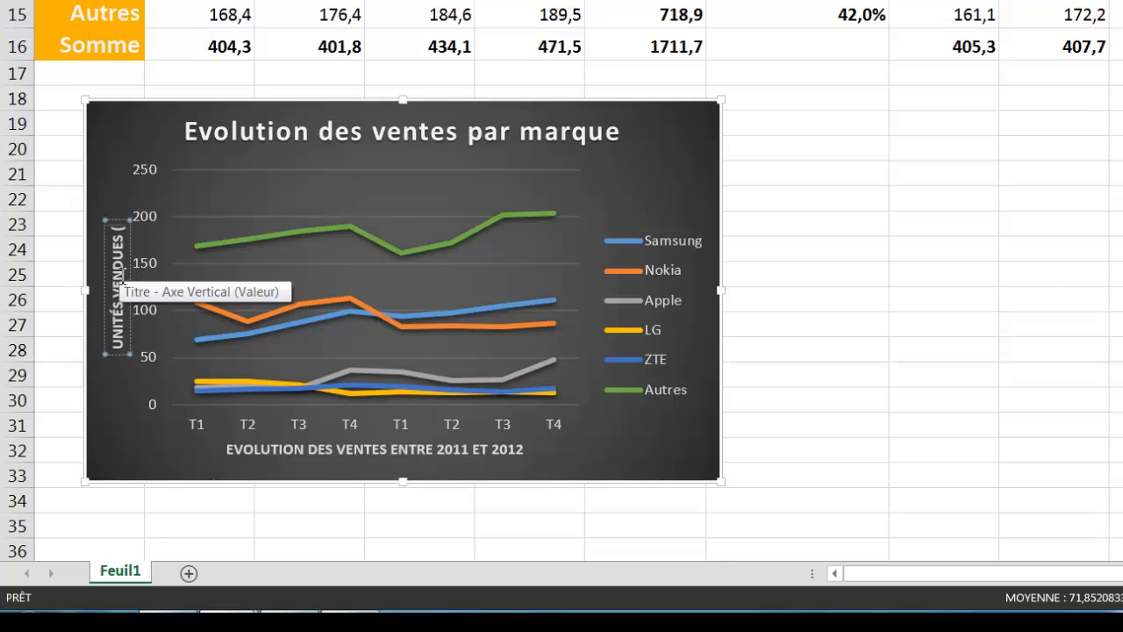
pyautogui.write('MILL')
pyautogui.press('BackSpace')
pyautogui.press('BackSpace')
pyautogui.press('BackSpace')
pyautogui.press('BackSpace')
pyautogui.press('BackSpace')
pyautogui.press('BackSpace')
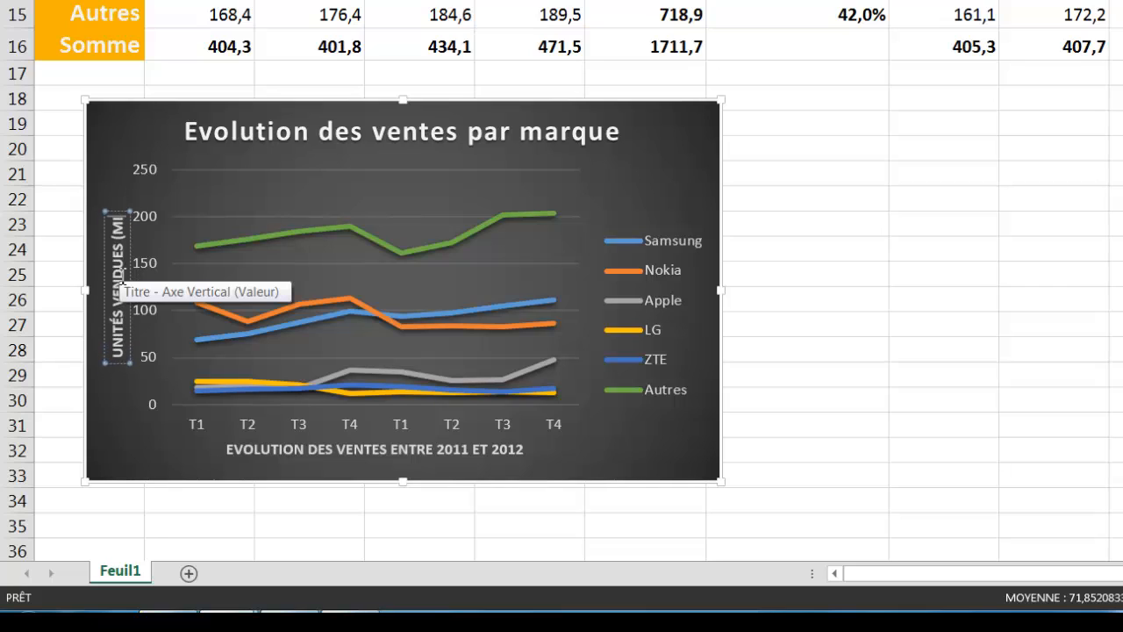
pyautogui.write('(')
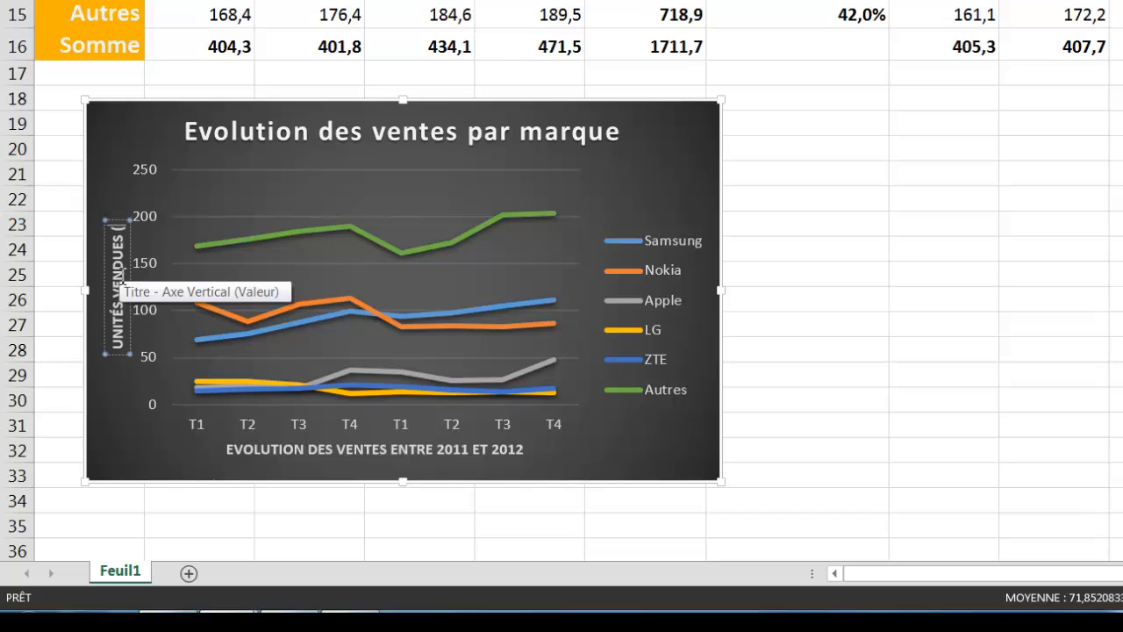
pyautogui.write('EN MILLIONS)')
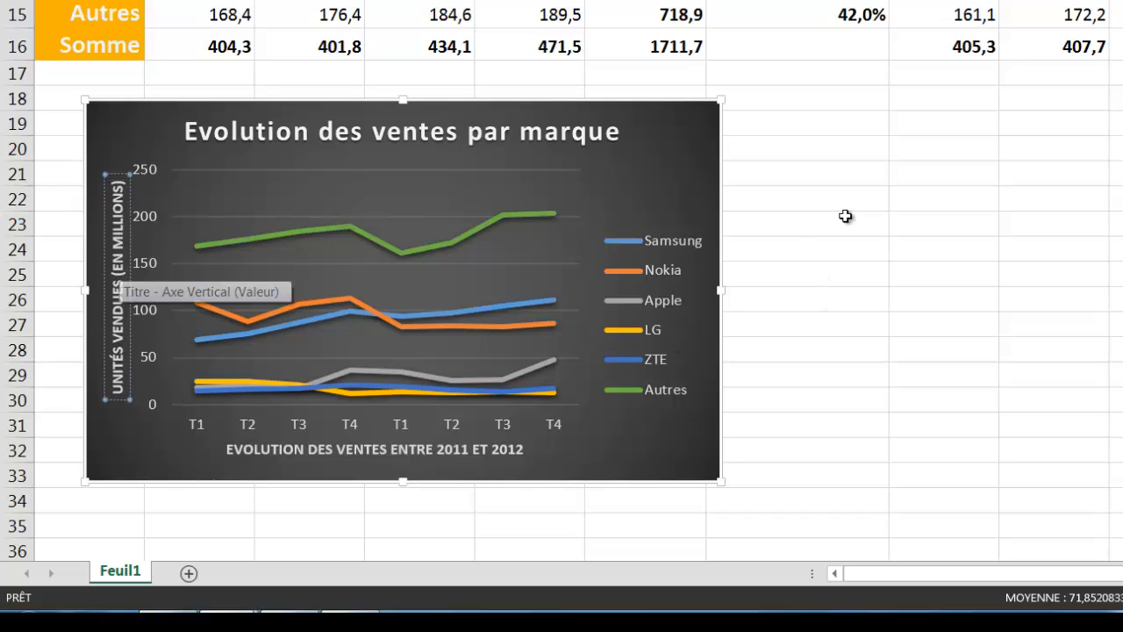
pyautogui.click(870, 175)
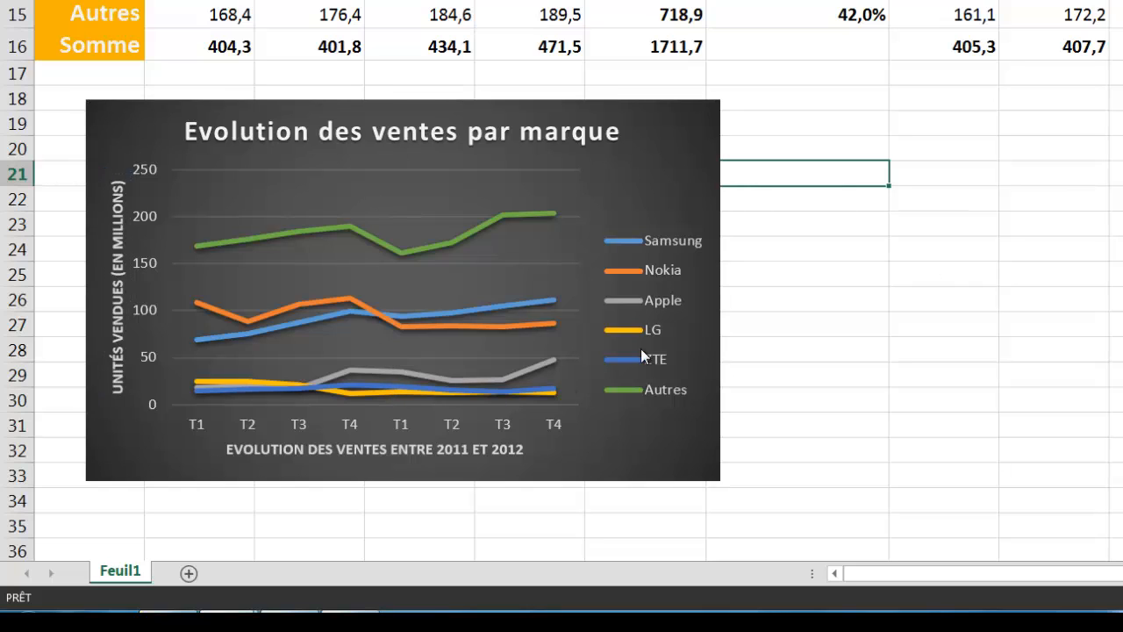
pyautogui.click(376, 265)
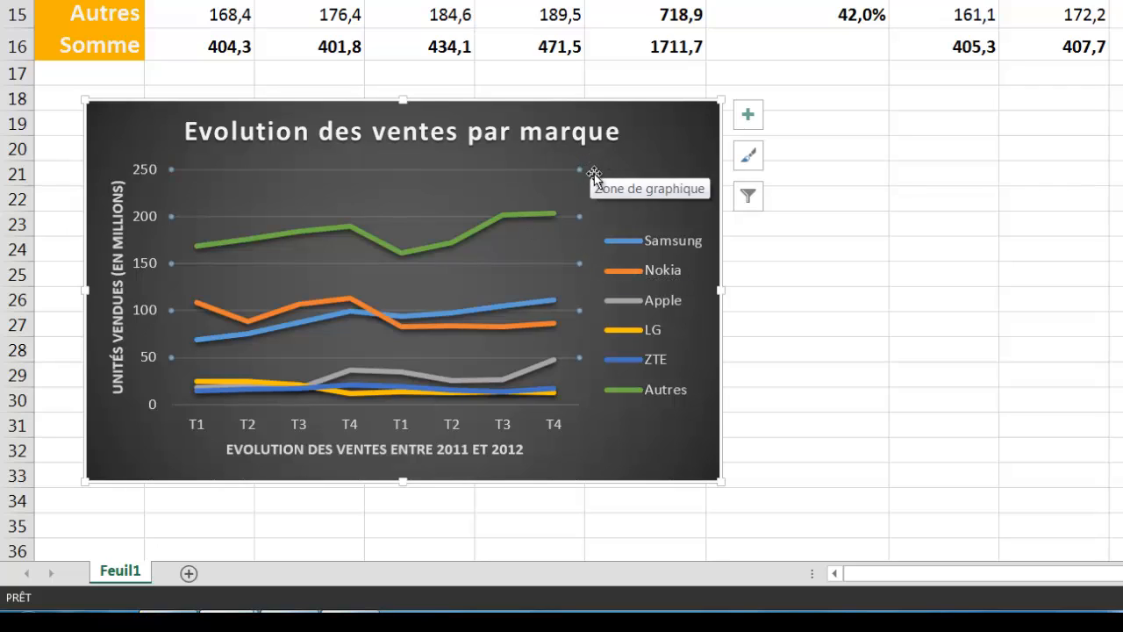
# - Resize the plot area narrower from both sides, leaving room beside the vertical axis title
pyautogui.click(483, 181)
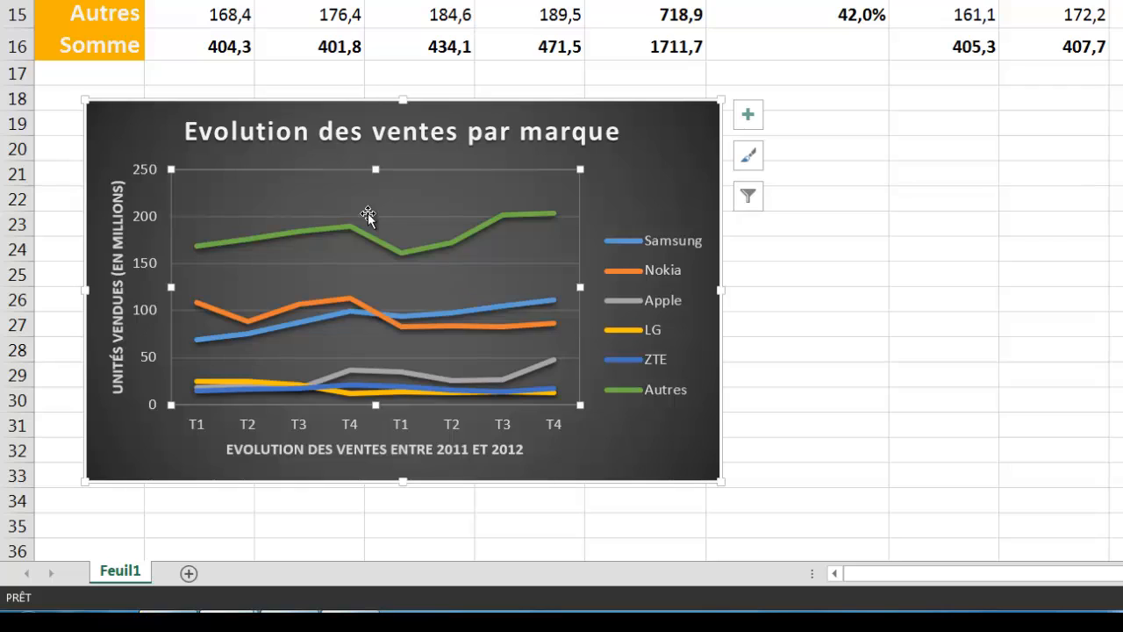
pyautogui.click(593, 189)
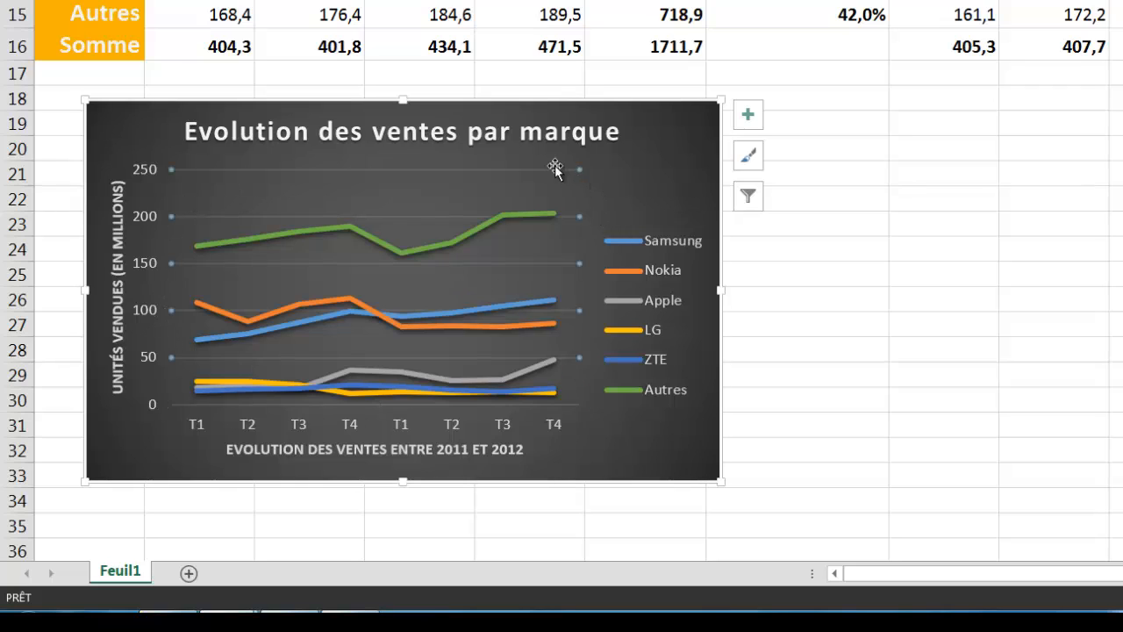
pyautogui.click(555, 165)
pyautogui.click(576, 227)
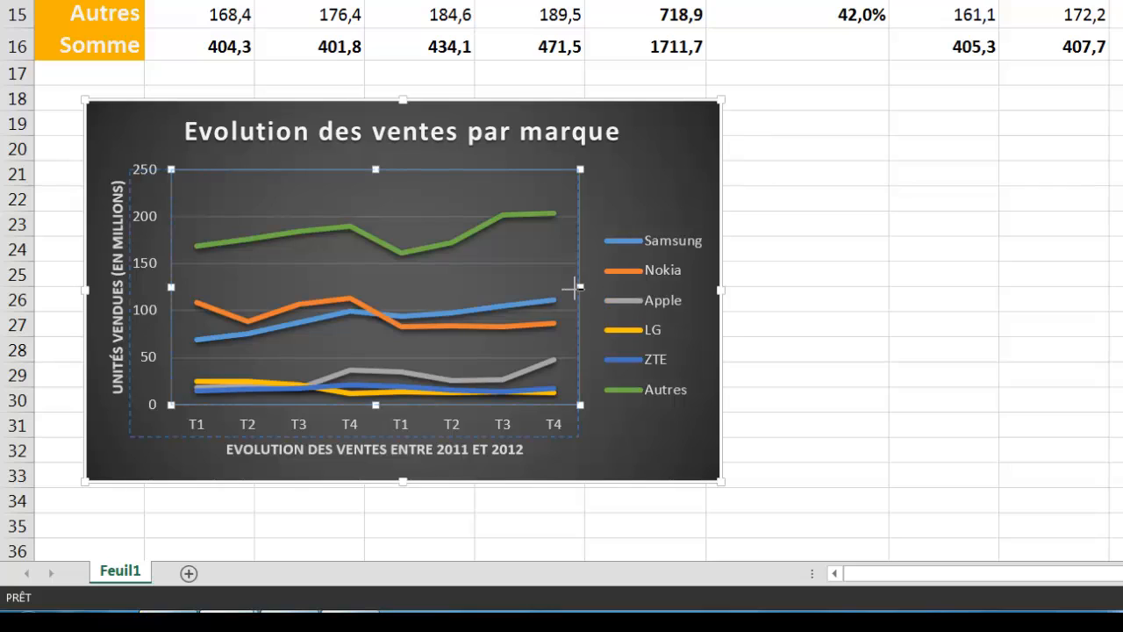
pyautogui.moveTo(581, 288); pyautogui.dragTo(544, 287)
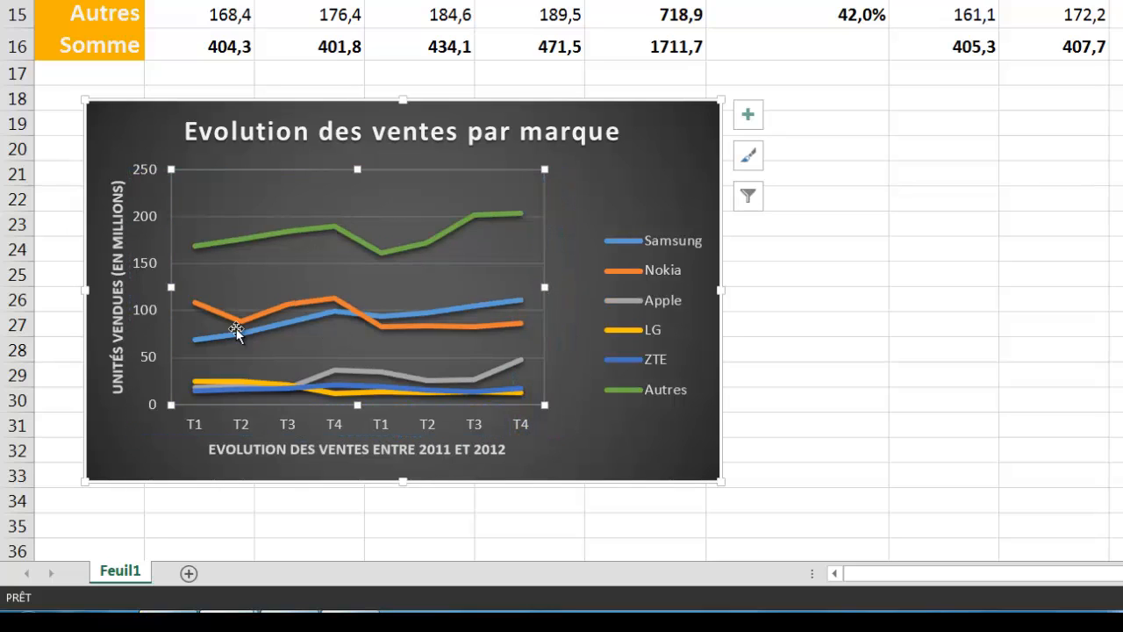
pyautogui.moveTo(171, 286); pyautogui.dragTo(188, 288)
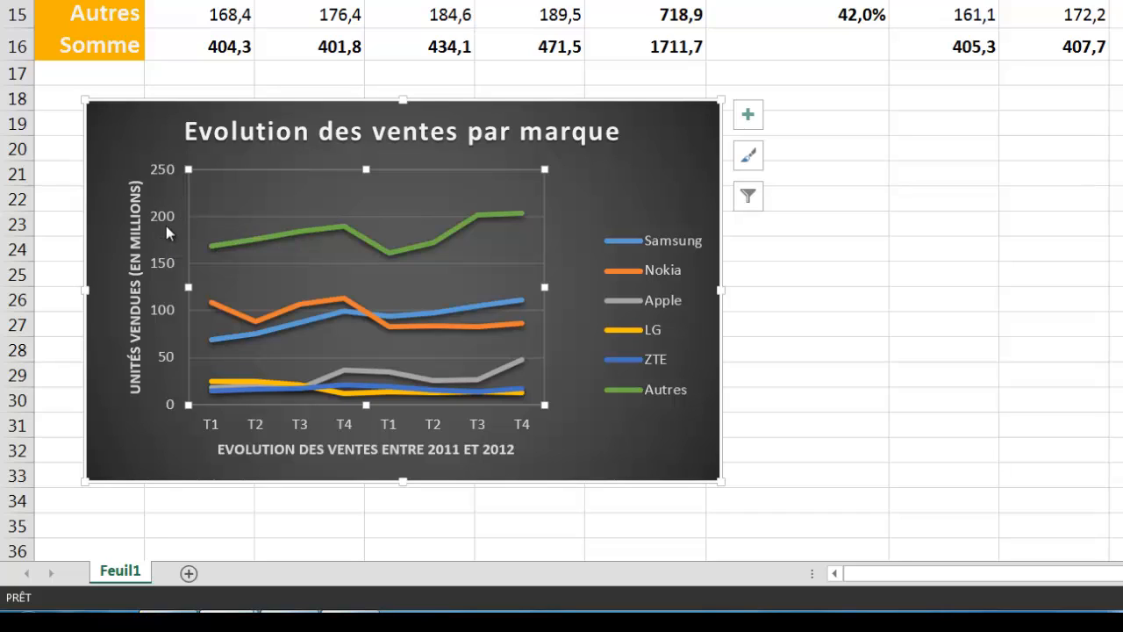
# - Set the vertical axis maximum to 210 in Mise en forme de l'axe, spanning -40 to 210
pyautogui.click(162, 178)
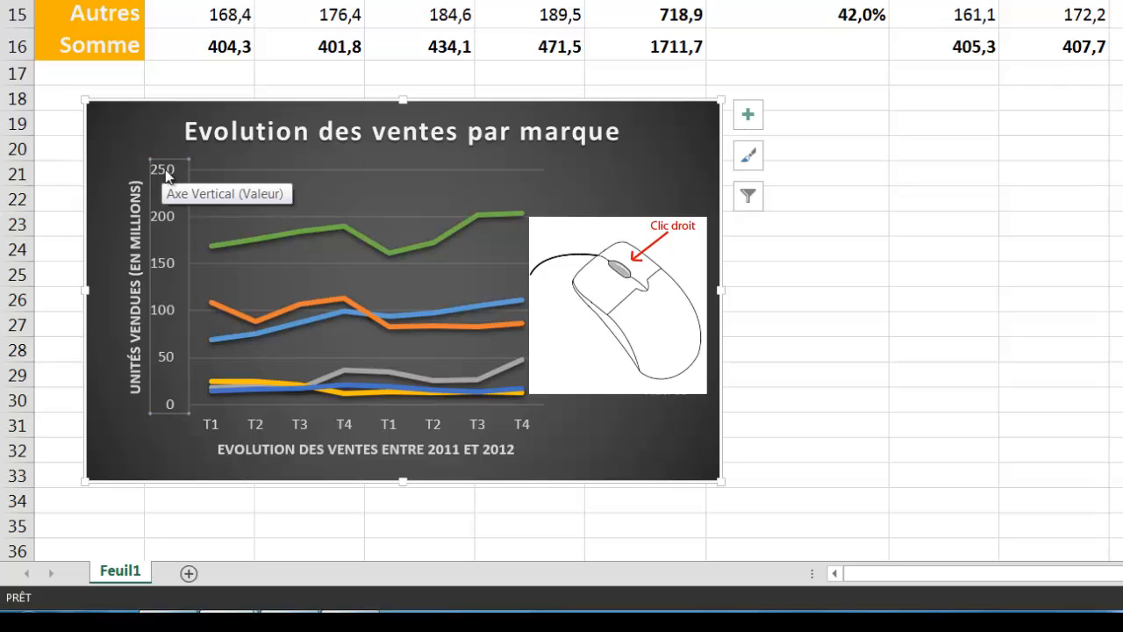
pyautogui.rightClick(165, 175)
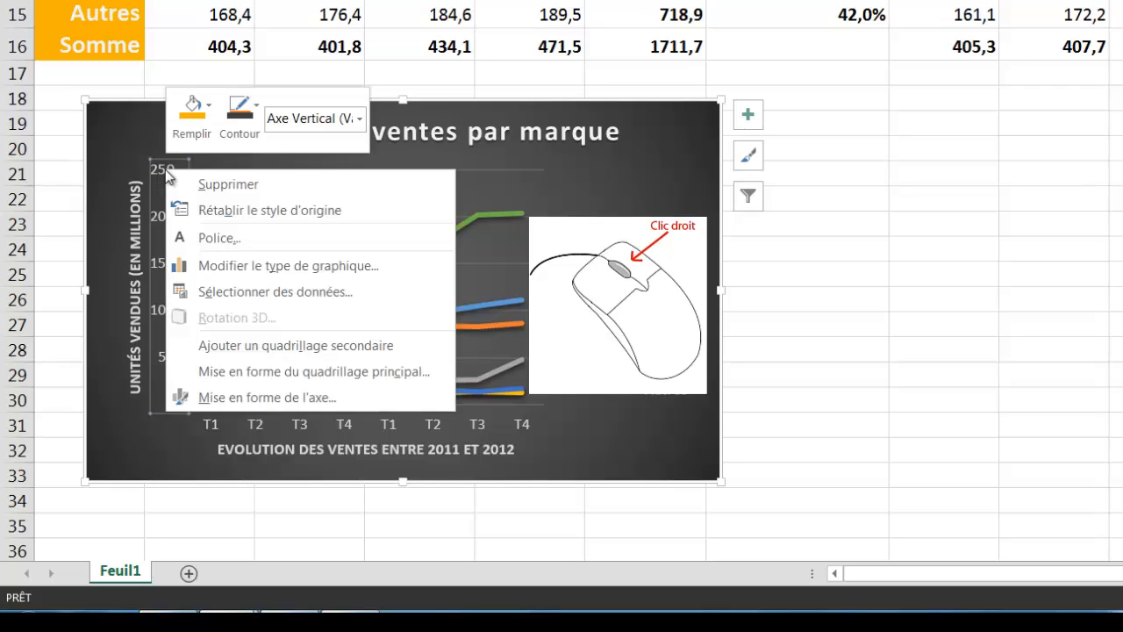
pyautogui.click(190, 399)
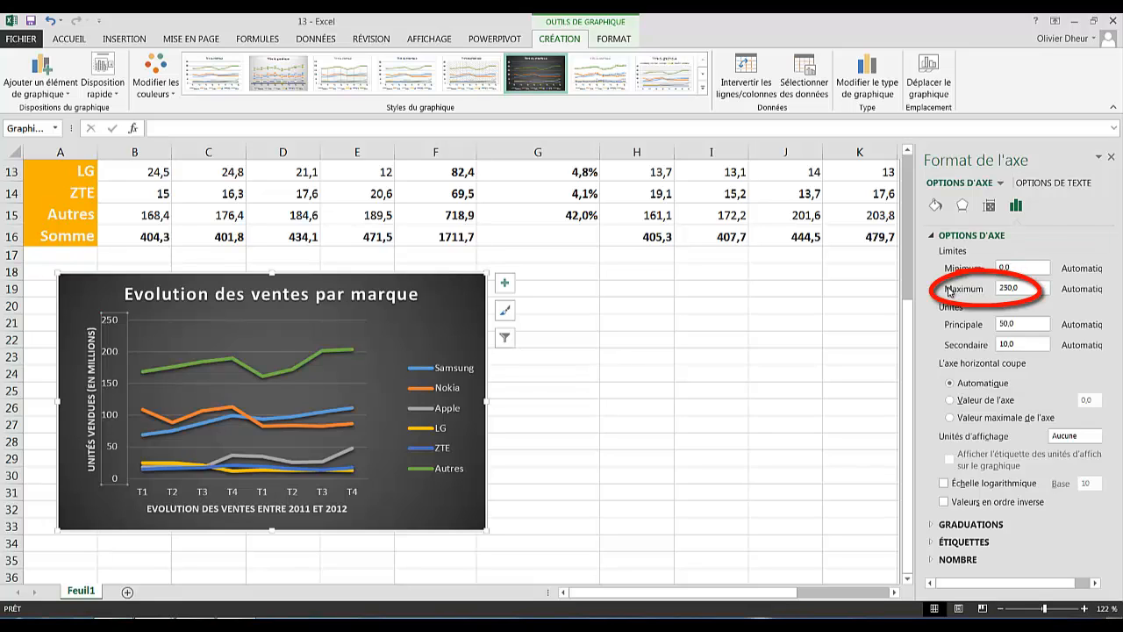
pyautogui.moveTo(1022, 290); pyautogui.dragTo(927, 303)
pyautogui.write('2')
pyautogui.press('Return')
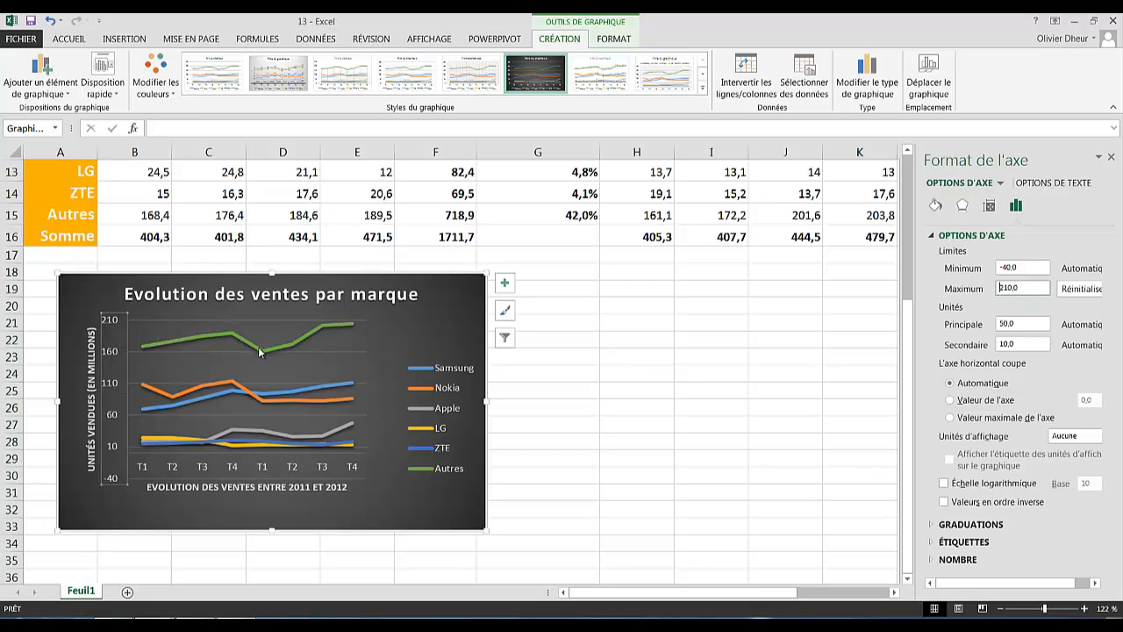
pyautogui.moveTo(259, 352)
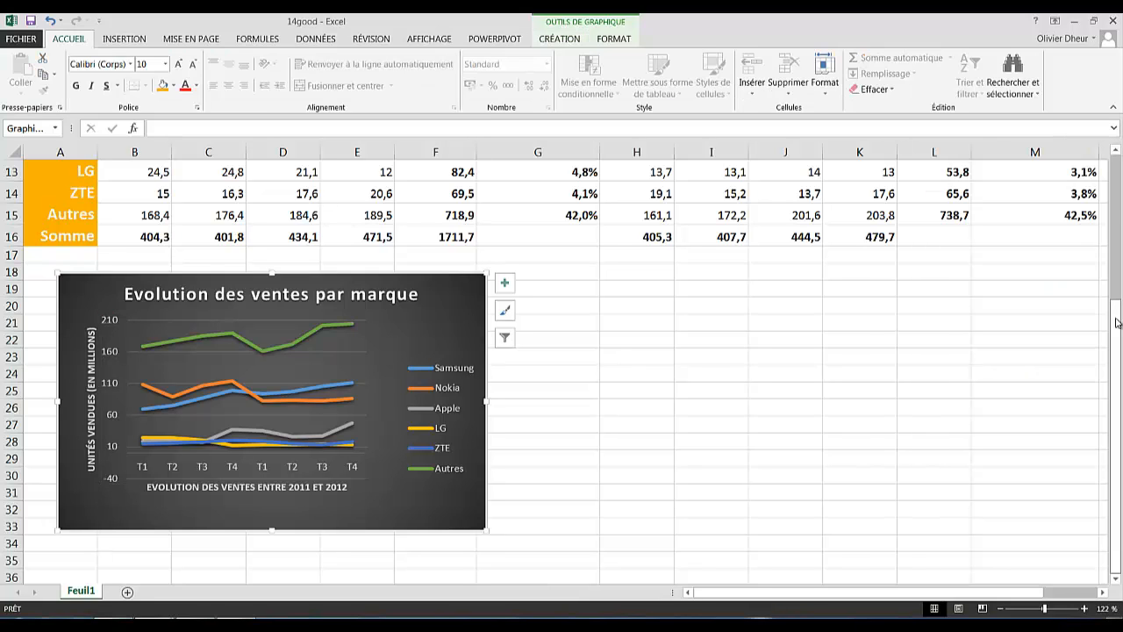
# - Select brand names A10:A15 together with the 2012 market shares M10:M15
pyautogui.moveTo(1119, 325); pyautogui.dragTo(1121, 221)
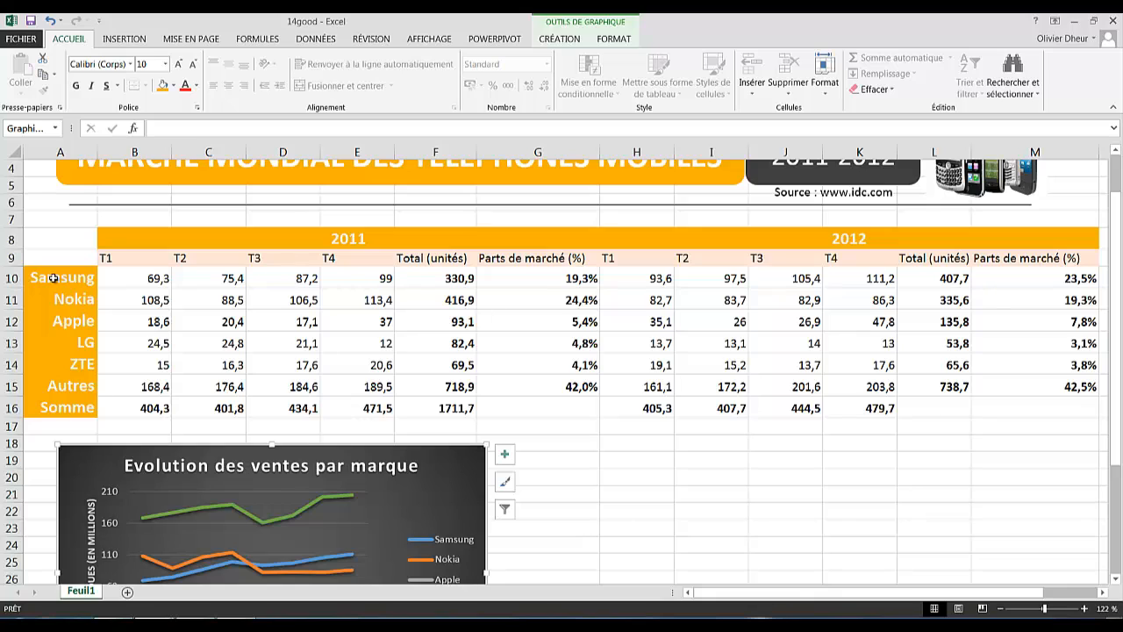
pyautogui.moveTo(53, 278); pyautogui.dragTo(51, 386)
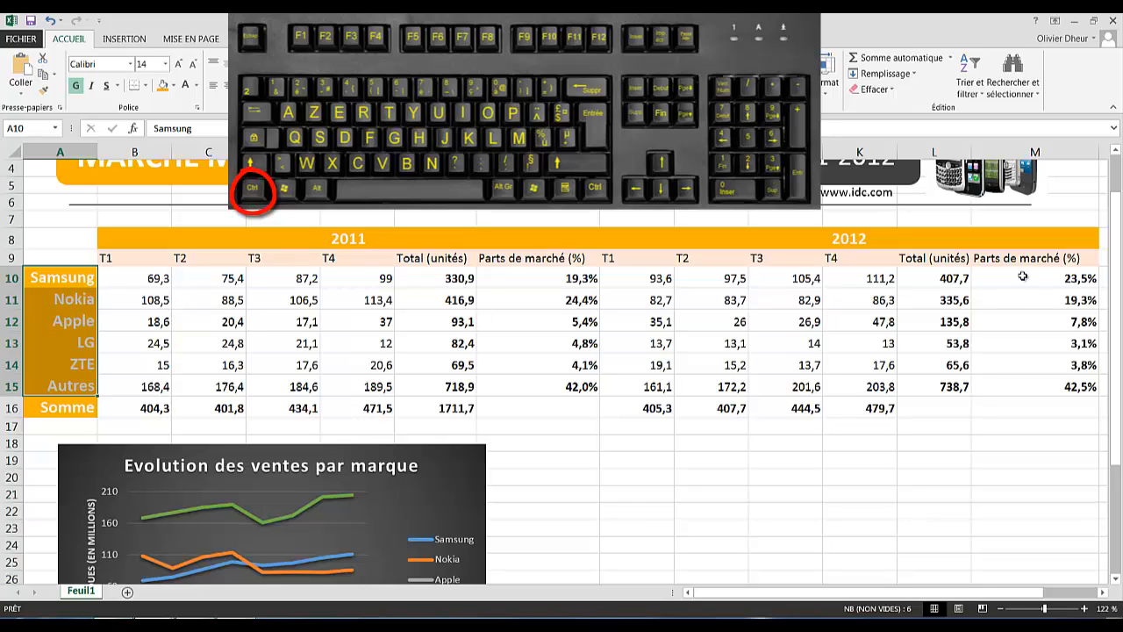
pyautogui.moveTo(1022, 277); pyautogui.dragTo(1033, 377)
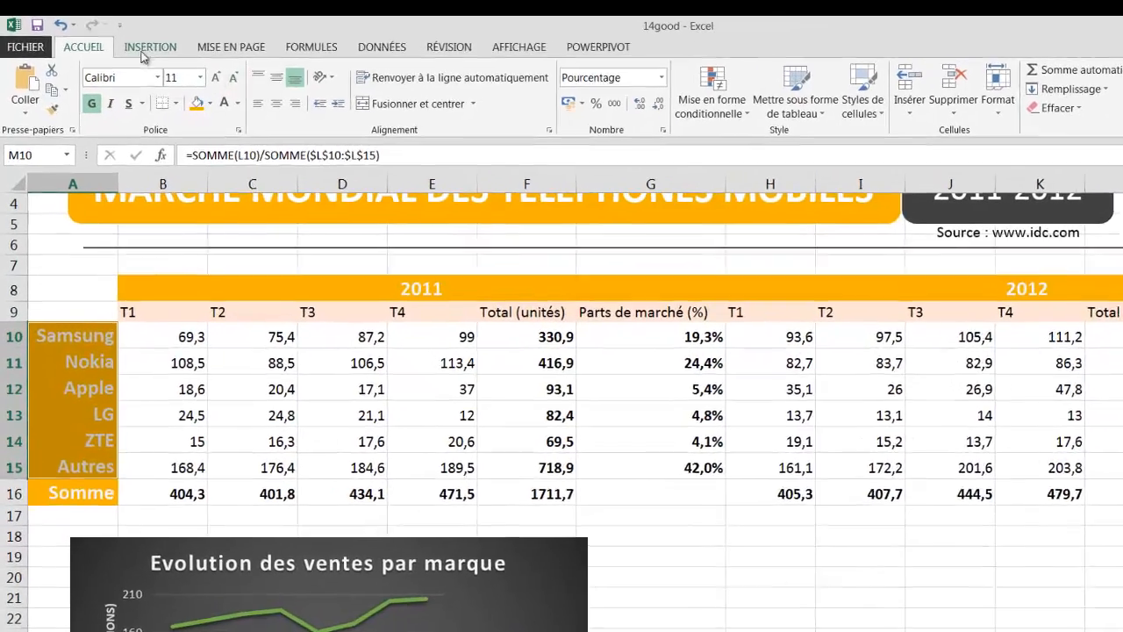
pyautogui.click(143, 51)
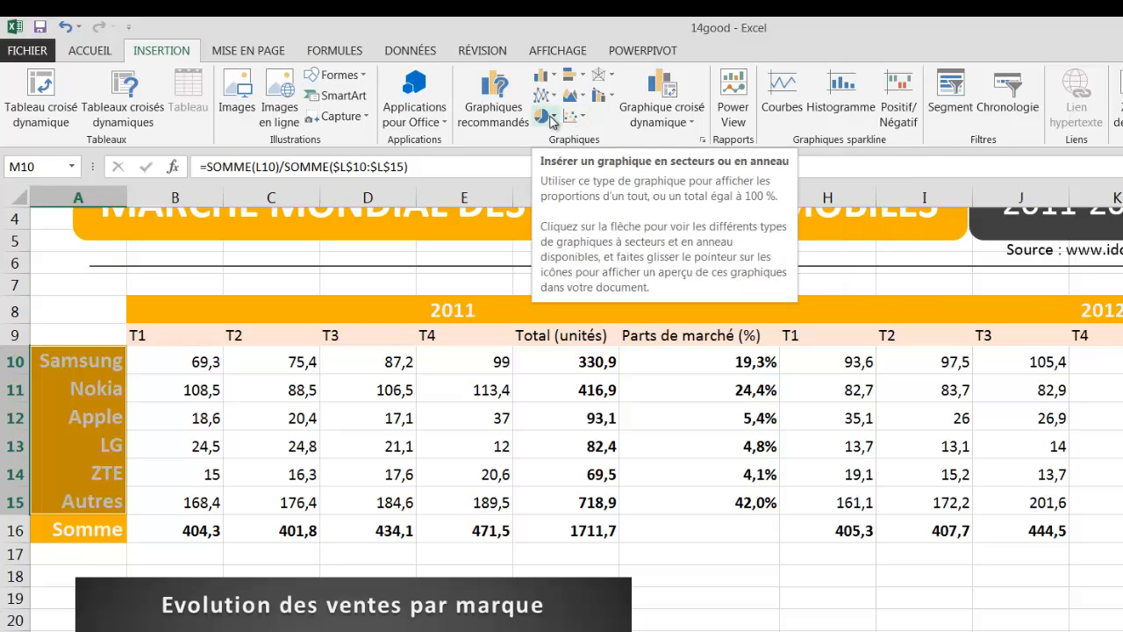
# - Insert a 3D pie chart of the market shares and place it beside the line chart
pyautogui.click(551, 119)
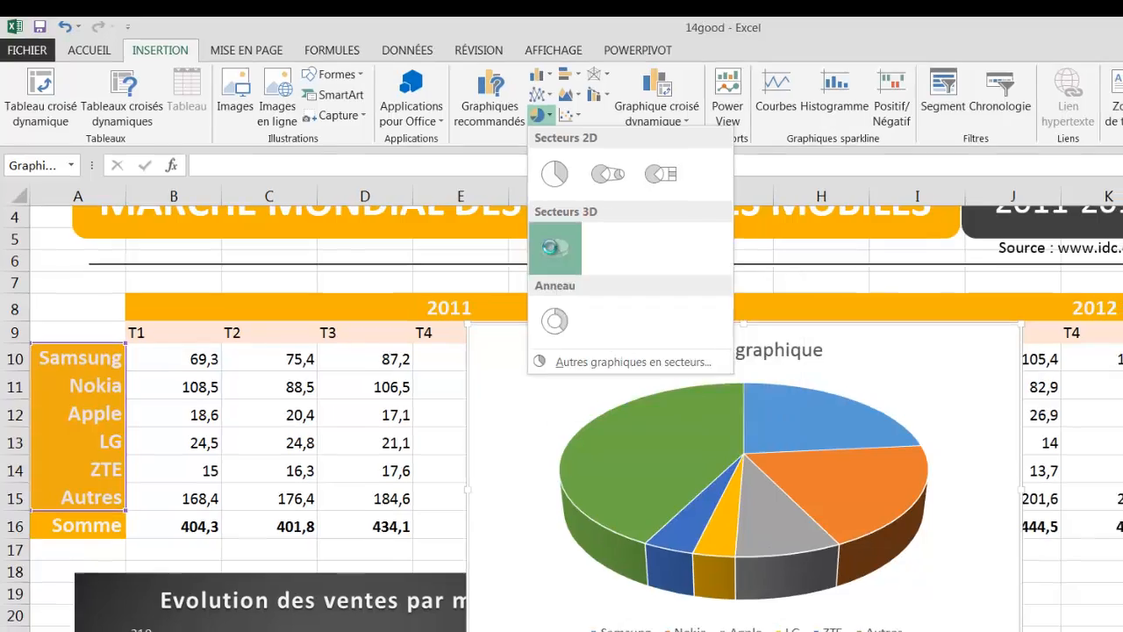
pyautogui.click(558, 253)
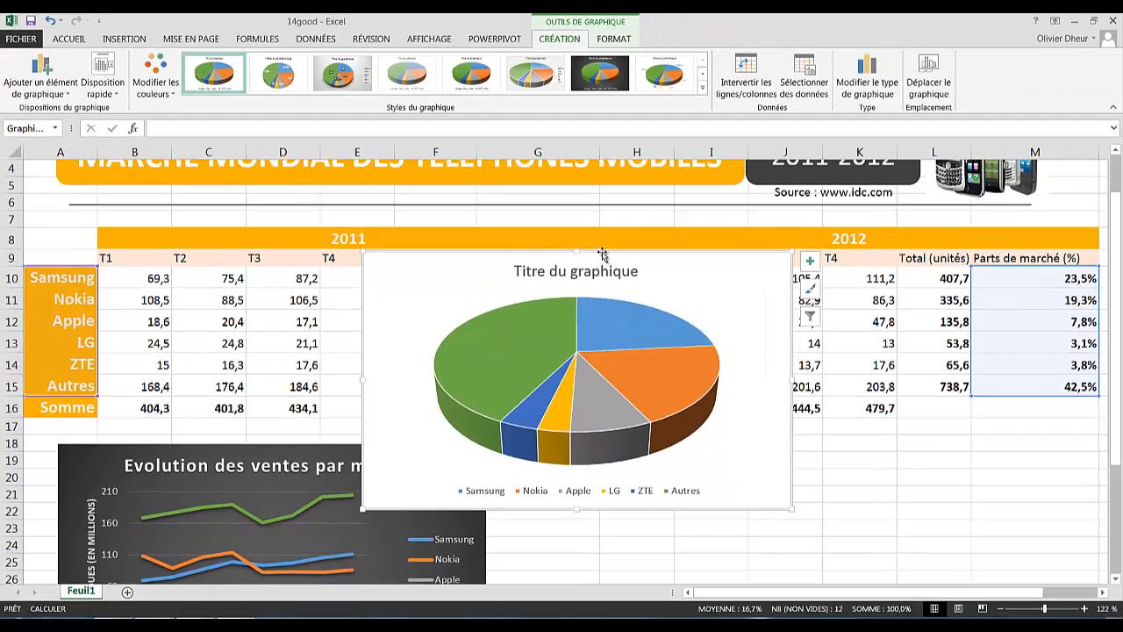
pyautogui.moveTo(602, 253)
pyautogui.mouseDown()
pyautogui.moveTo(738, 346)
pyautogui.moveTo(772, 447)
pyautogui.moveTo(757, 443)
pyautogui.mouseUp()
pyautogui.scroll(-3, 1118, 423)
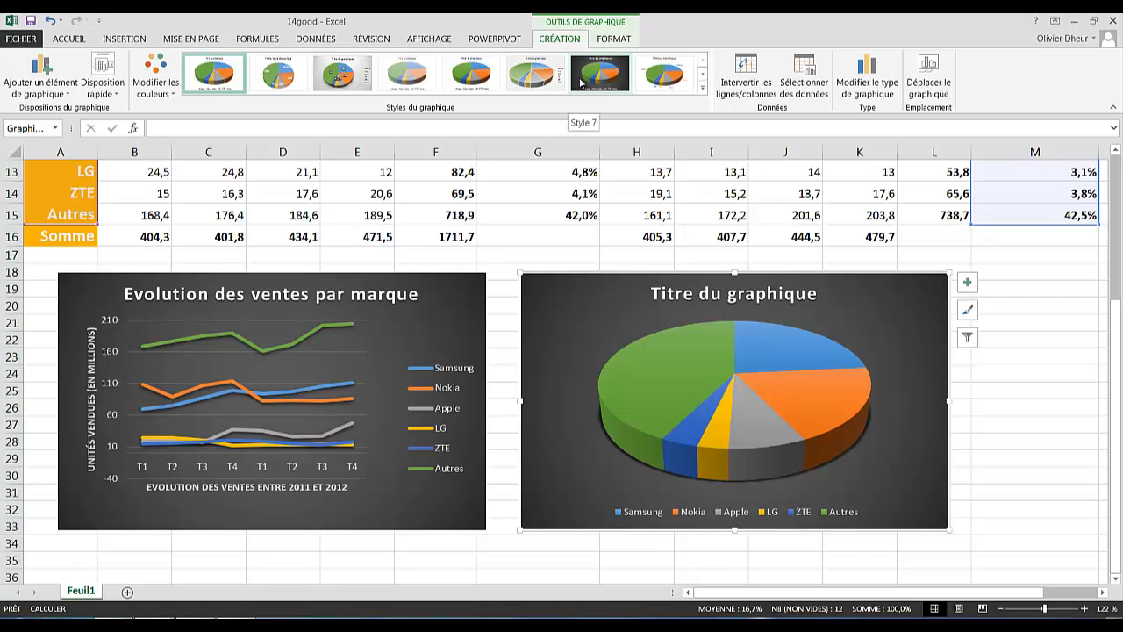
# - Apply the dark chart style to the pie and title it 'Parts de marché'
pyautogui.click(588, 82)
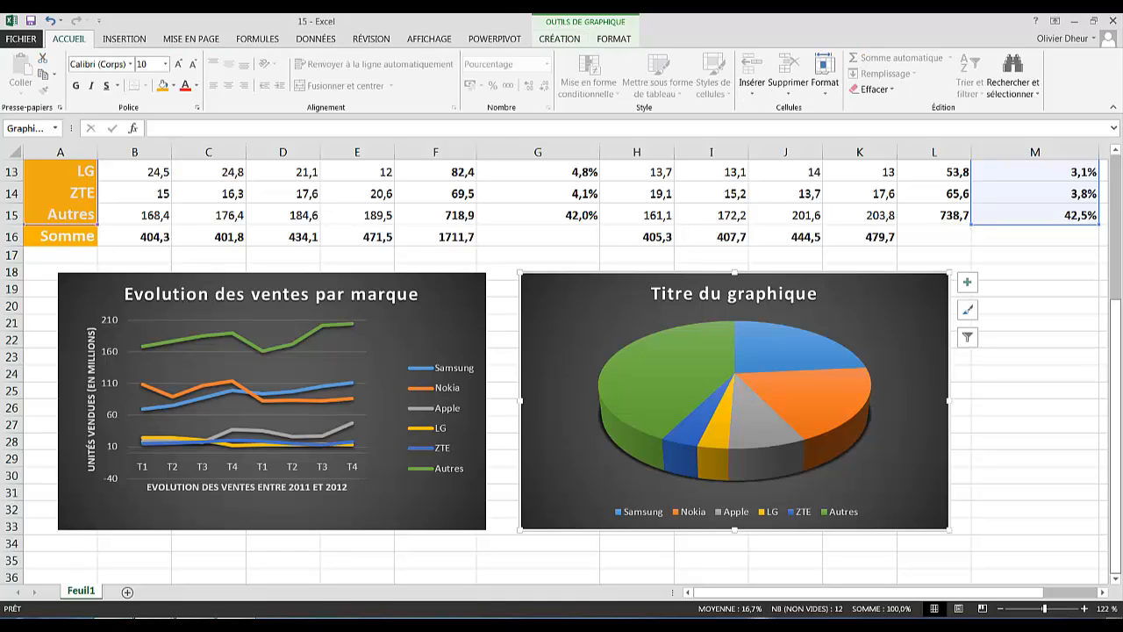
pyautogui.click(663, 295)
pyautogui.moveTo(653, 293); pyautogui.dragTo(790, 297)
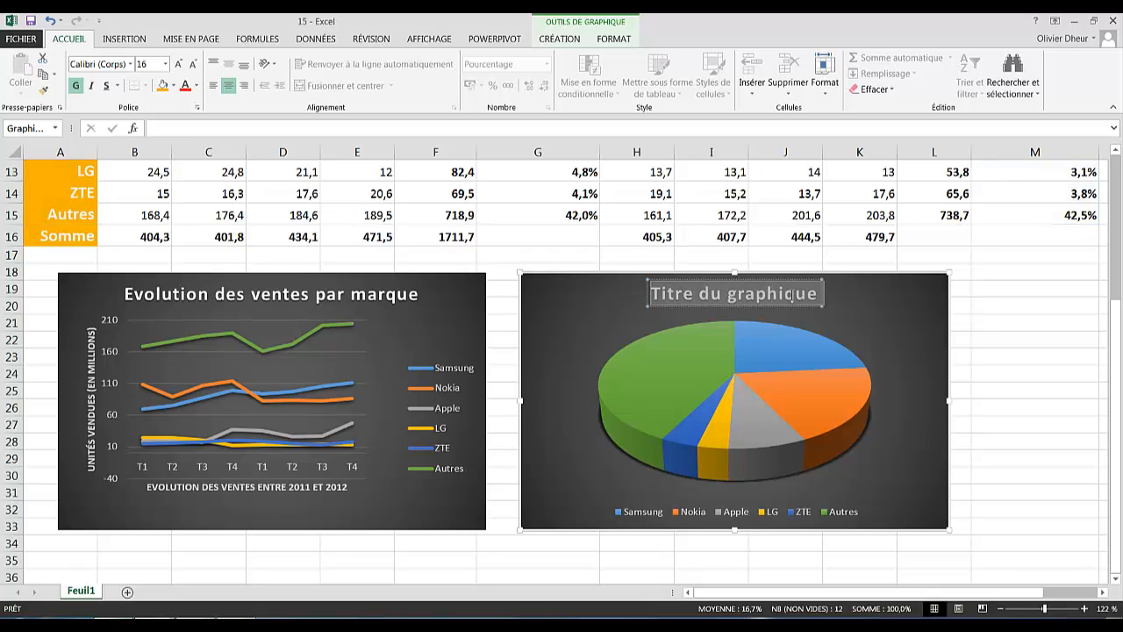
pyautogui.write('Parts d')
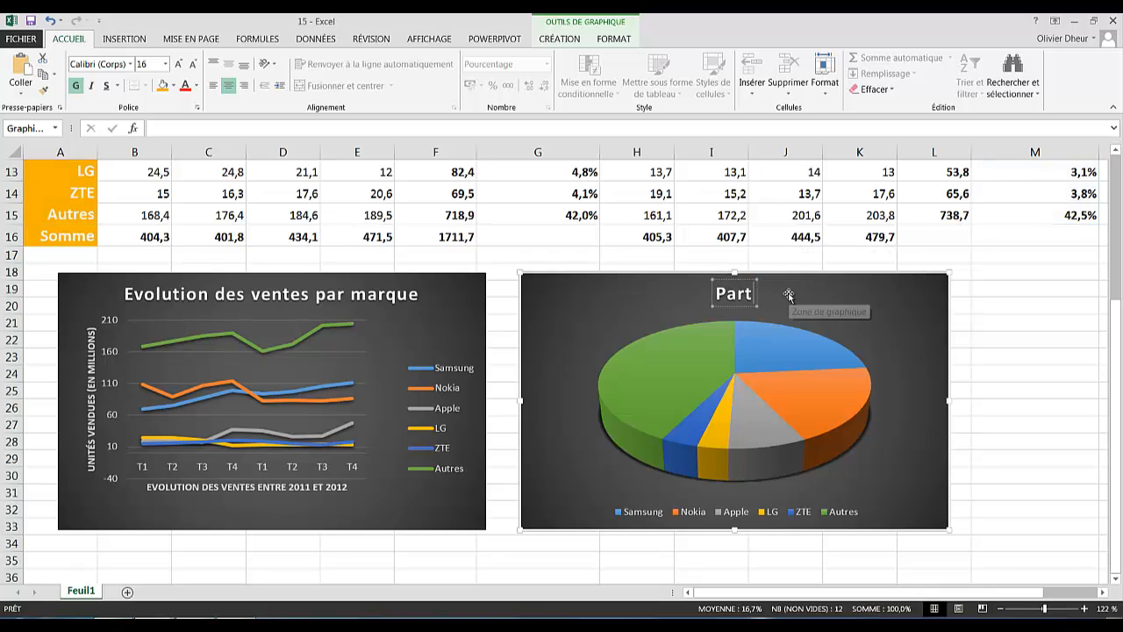
pyautogui.write('e marché')
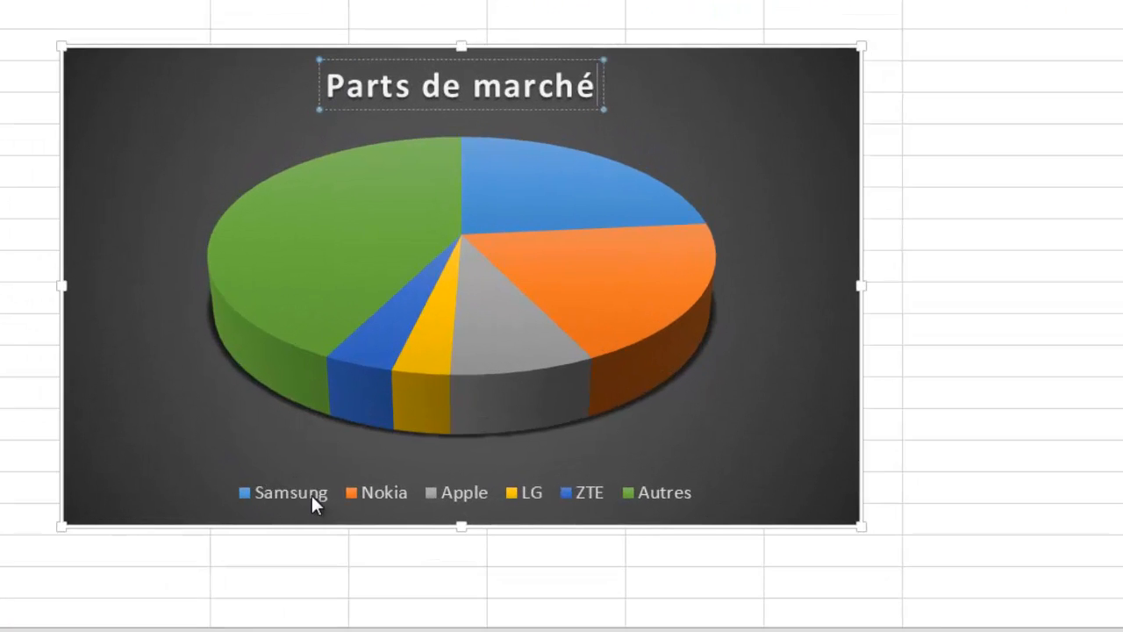
pyautogui.moveTo(496, 169)
# - Remove the pie's legend and add percentage data labels (23,5%, 19,3%, 42,5%, etc.) to its slices
pyautogui.click(785, 110)
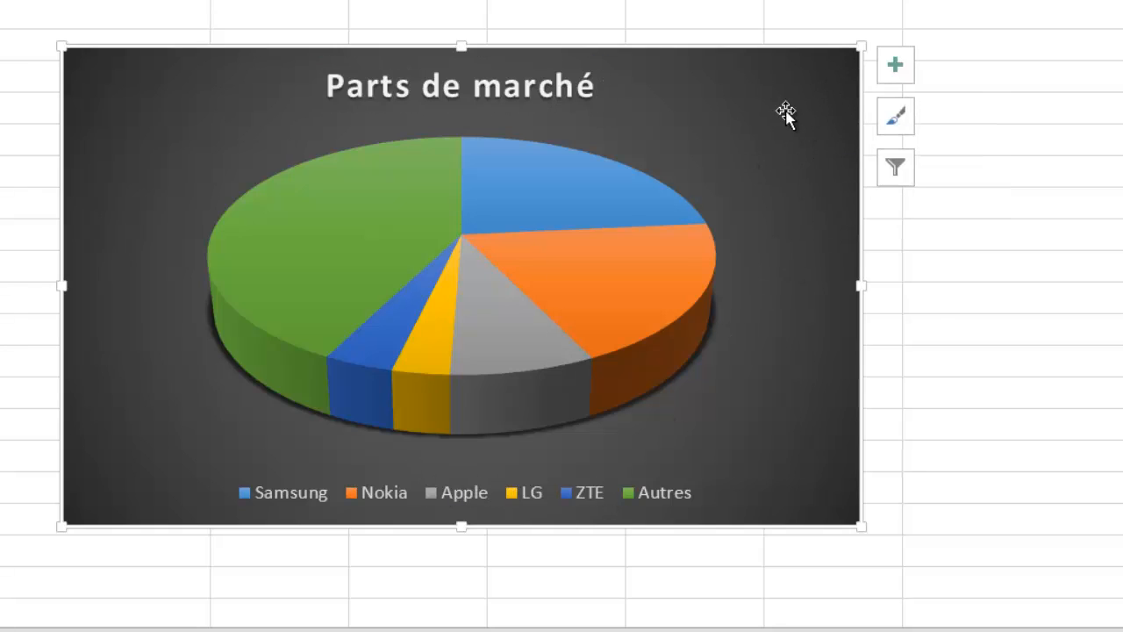
pyautogui.click(898, 81)
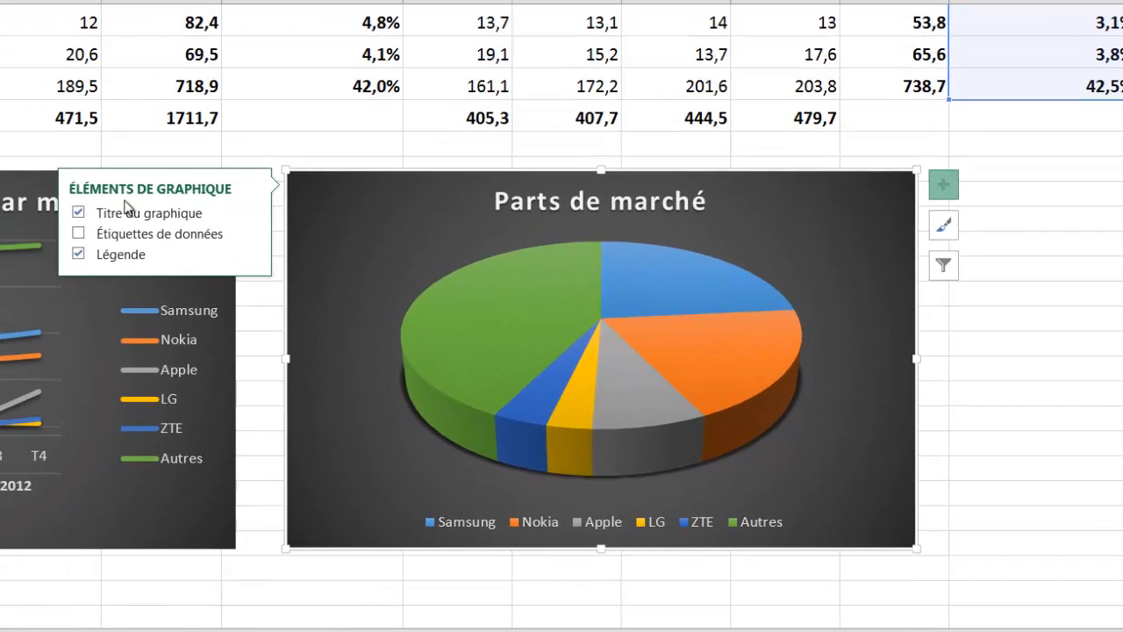
pyautogui.click(78, 254)
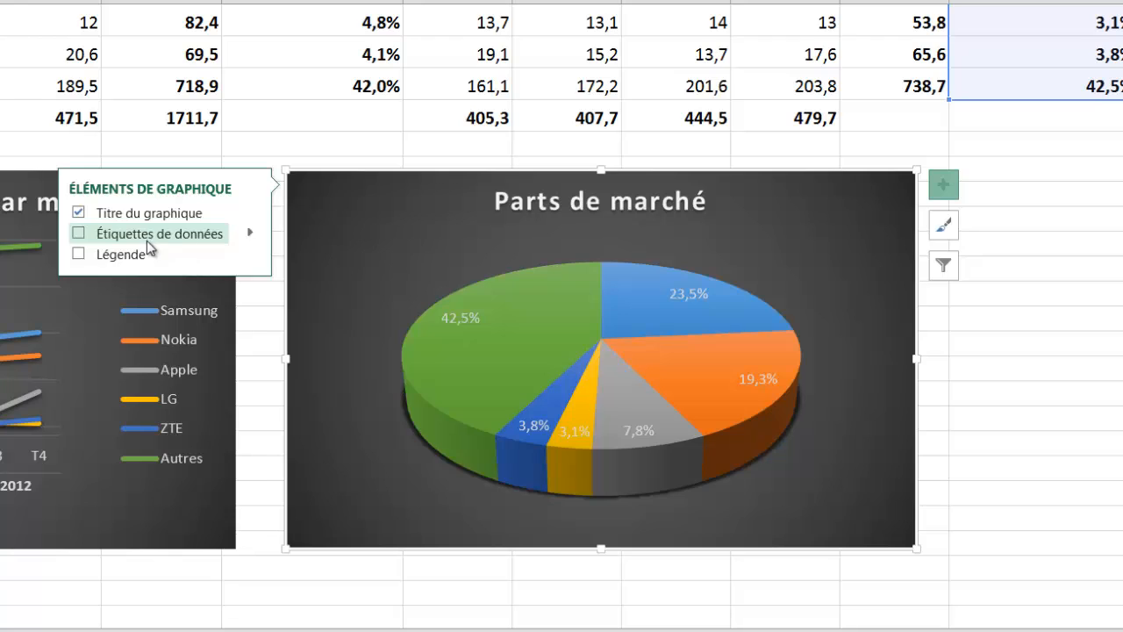
pyautogui.click(79, 234)
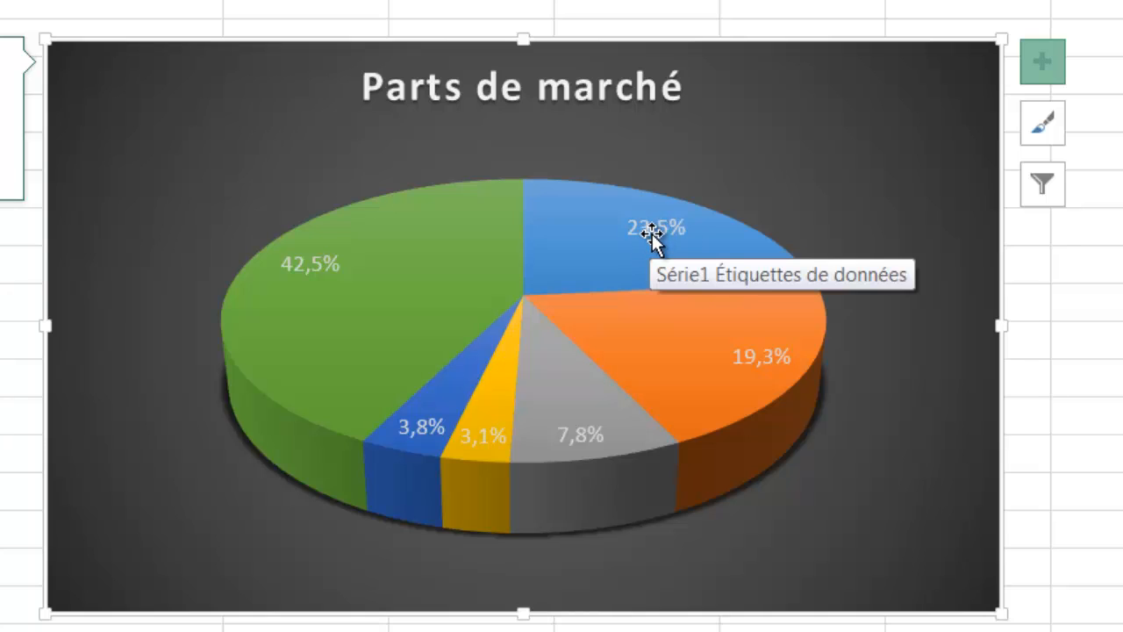
# - Move Samsung's 23,5% label outside the pie, above right, joined by a leader line
pyautogui.click(652, 235)
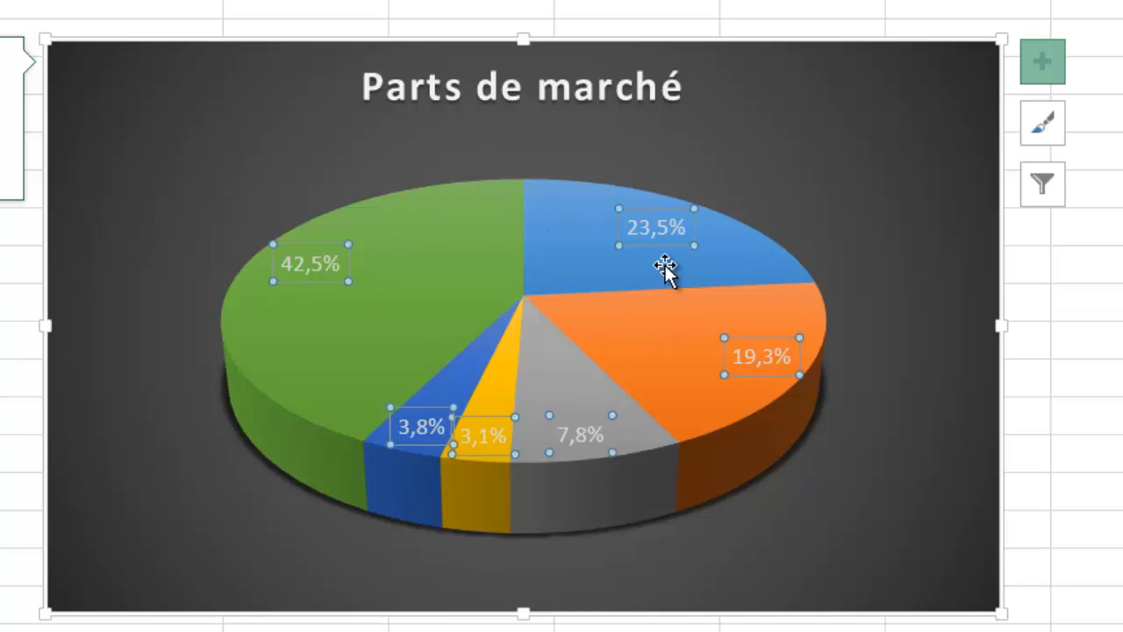
pyautogui.click(658, 236)
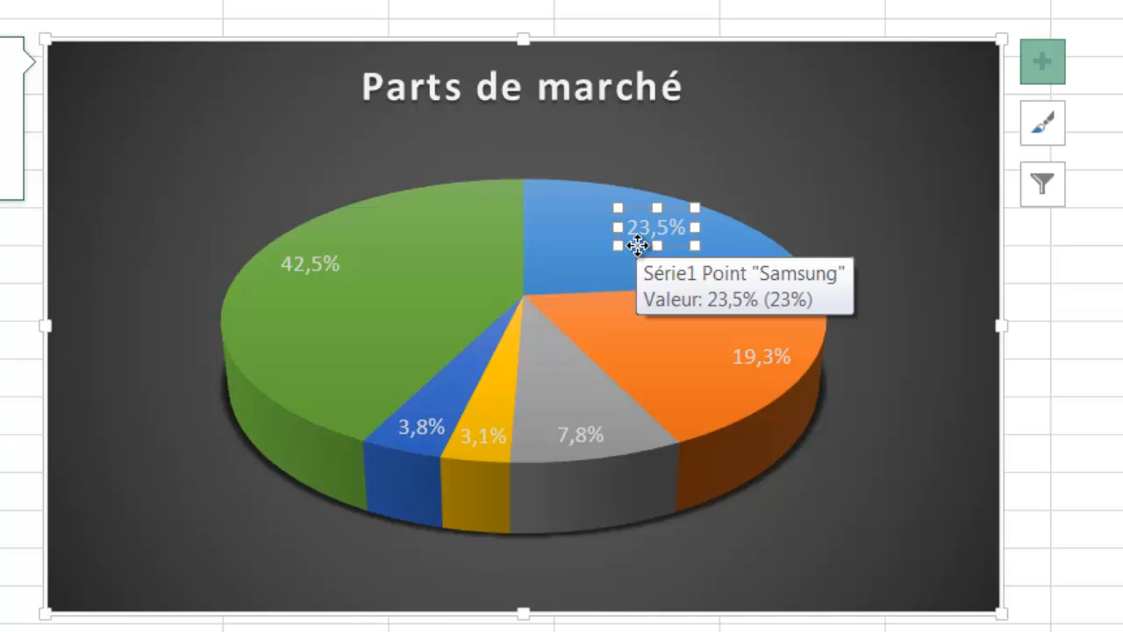
pyautogui.moveTo(639, 244); pyautogui.dragTo(746, 143)
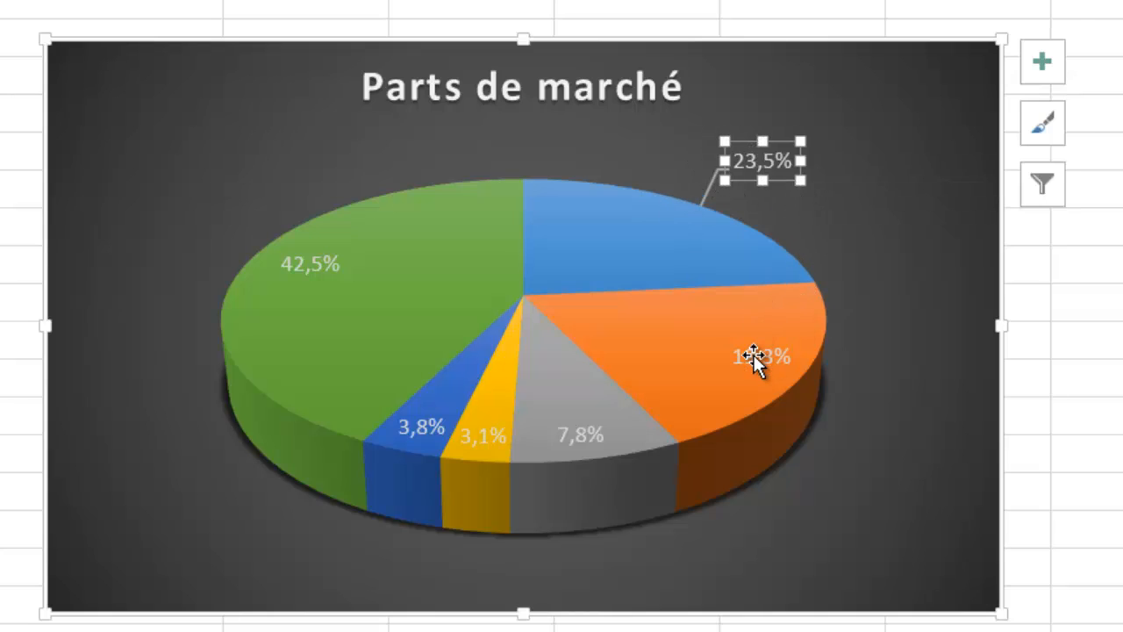